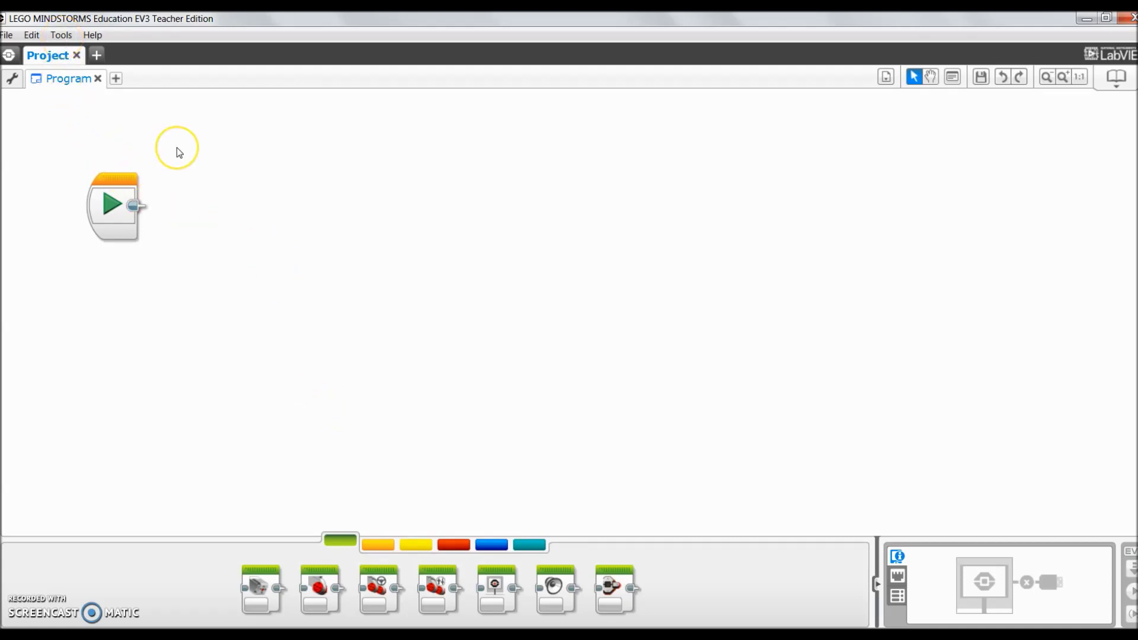
Open the 'images' heart-and-arrow picture in the Image Editor and centre it on the canvas.
{"action": "left_click", "coordinate": [61, 35]}
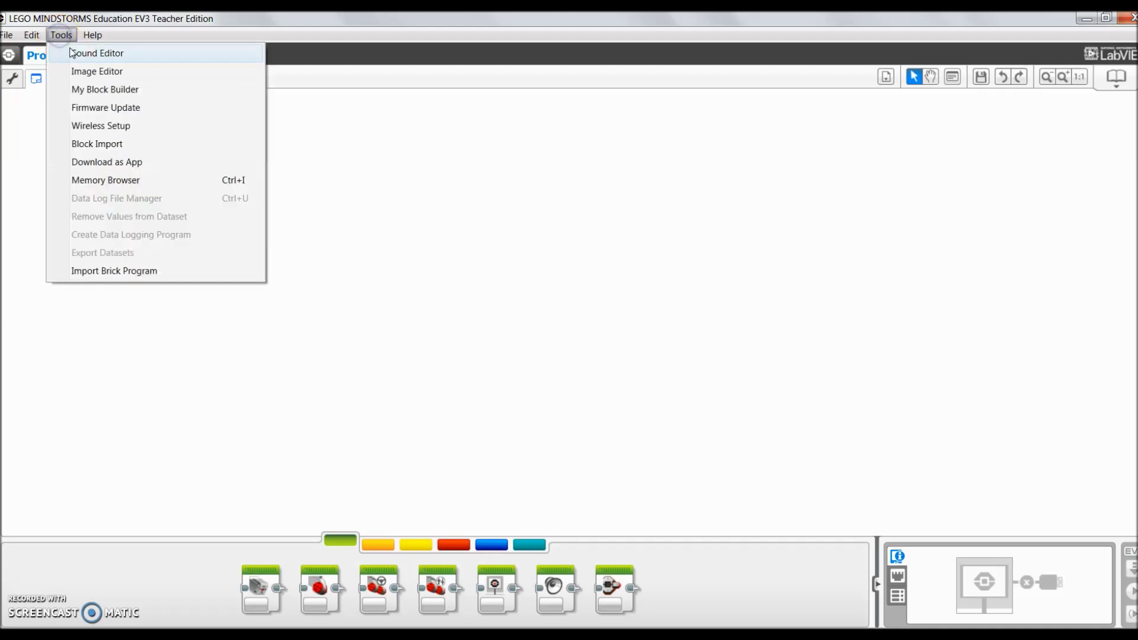
{"action": "left_click", "coordinate": [86, 73]}
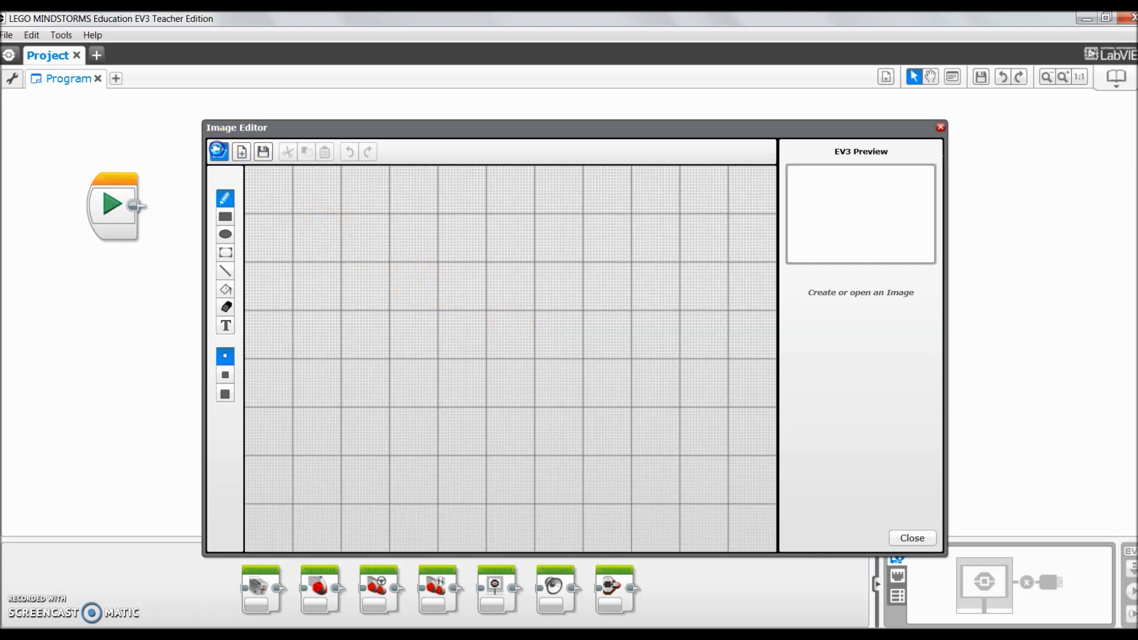
{"action": "left_click", "coordinate": [220, 153]}
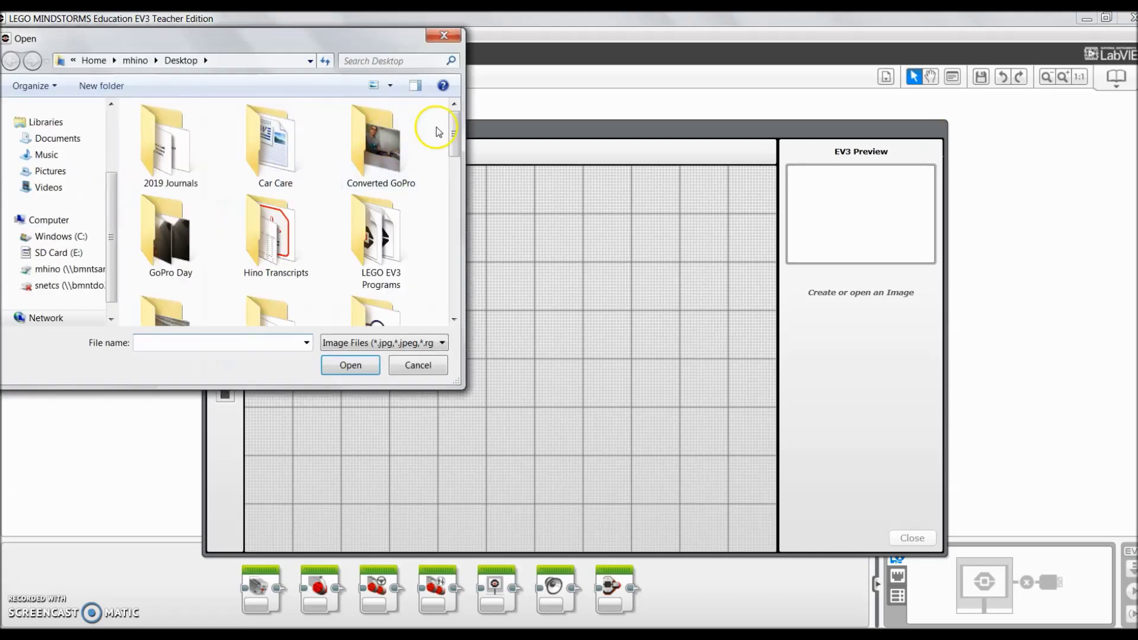
{"action": "left_click_drag", "start_coordinate": [454, 133], "coordinate": [453, 262]}
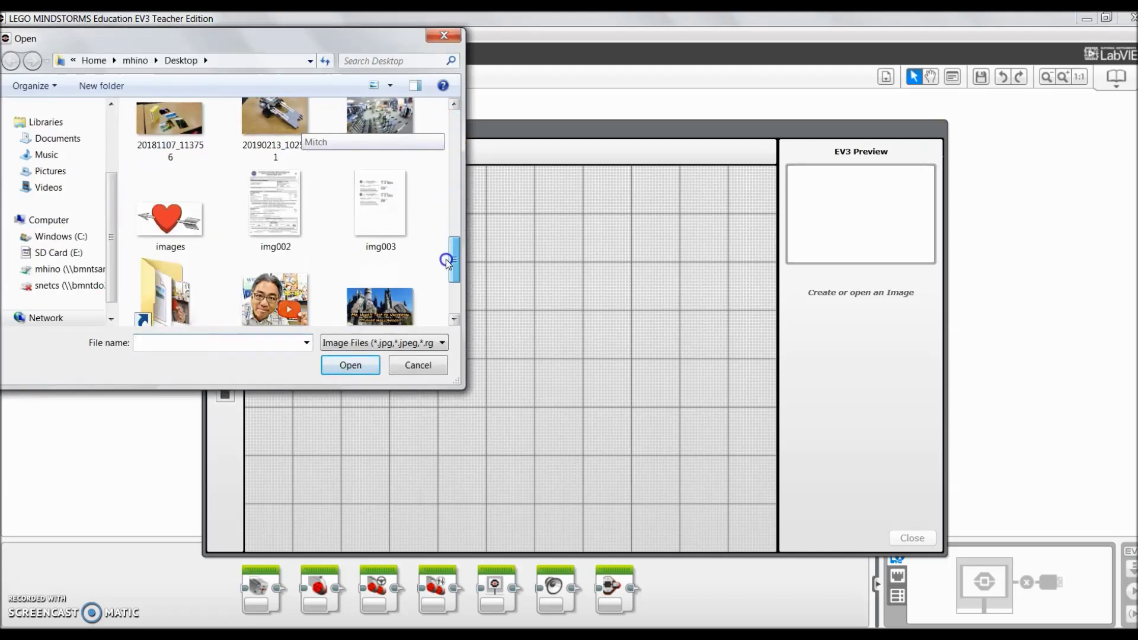
{"action": "left_click", "coordinate": [161, 211]}
{"action": "double_click", "coordinate": [160, 211]}
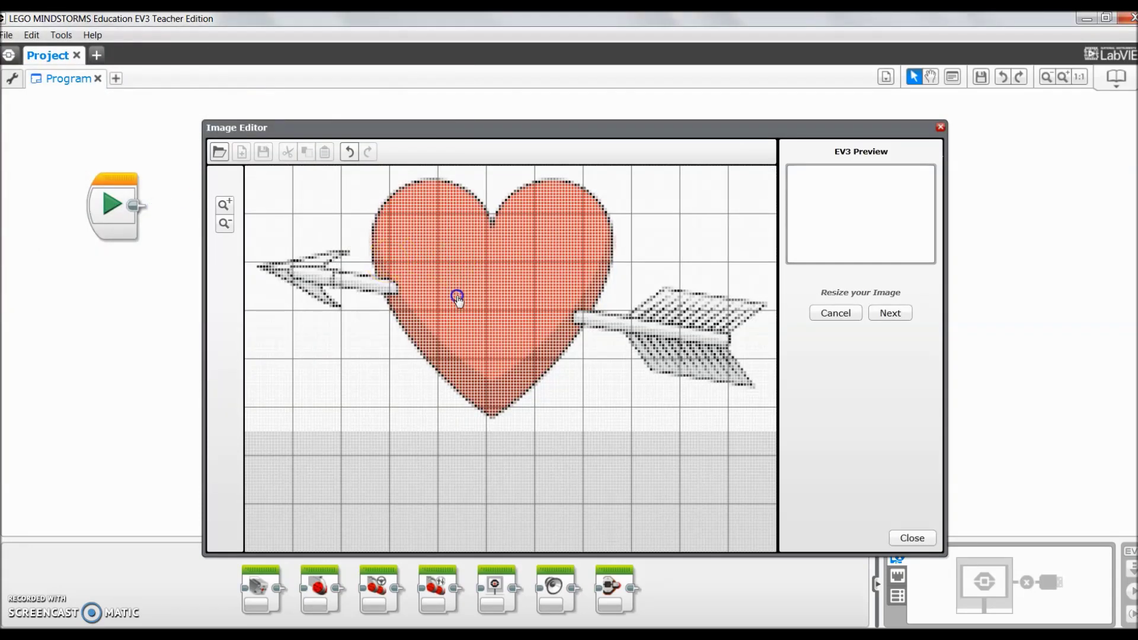
{"action": "mouse_move", "coordinate": [453, 267]}
{"action": "left_mouse_down"}
{"action": "mouse_move", "coordinate": [442, 337]}
{"action": "mouse_move", "coordinate": [457, 328]}
{"action": "left_mouse_up"}
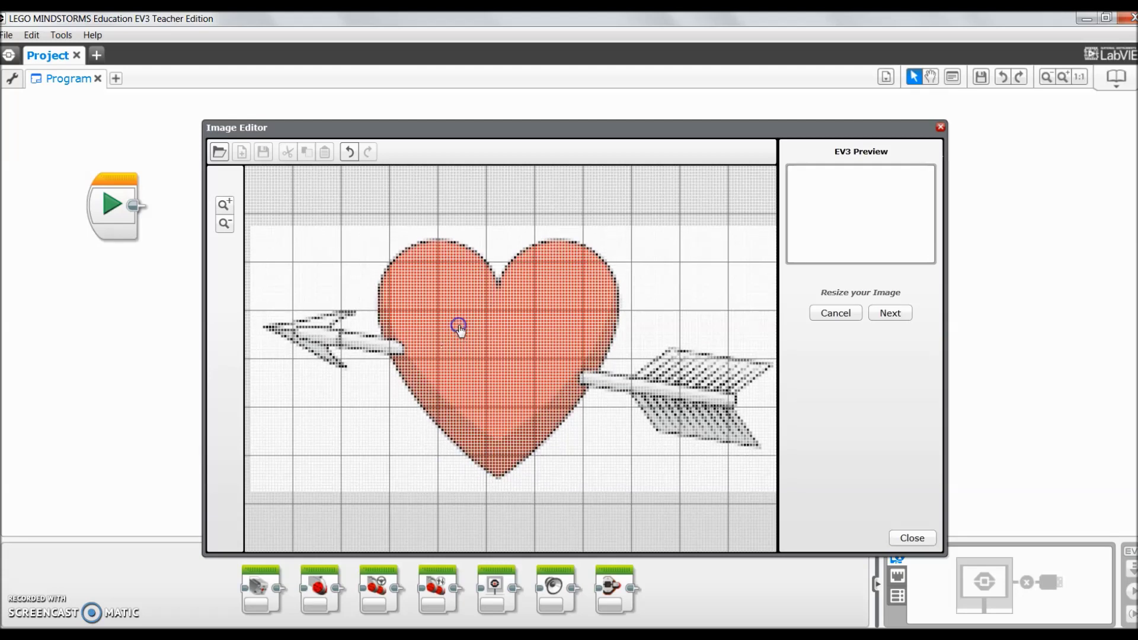
Push the Adjust Contrast slider to the top so the heart and arrow turn solid black.
{"action": "left_click", "coordinate": [892, 313]}
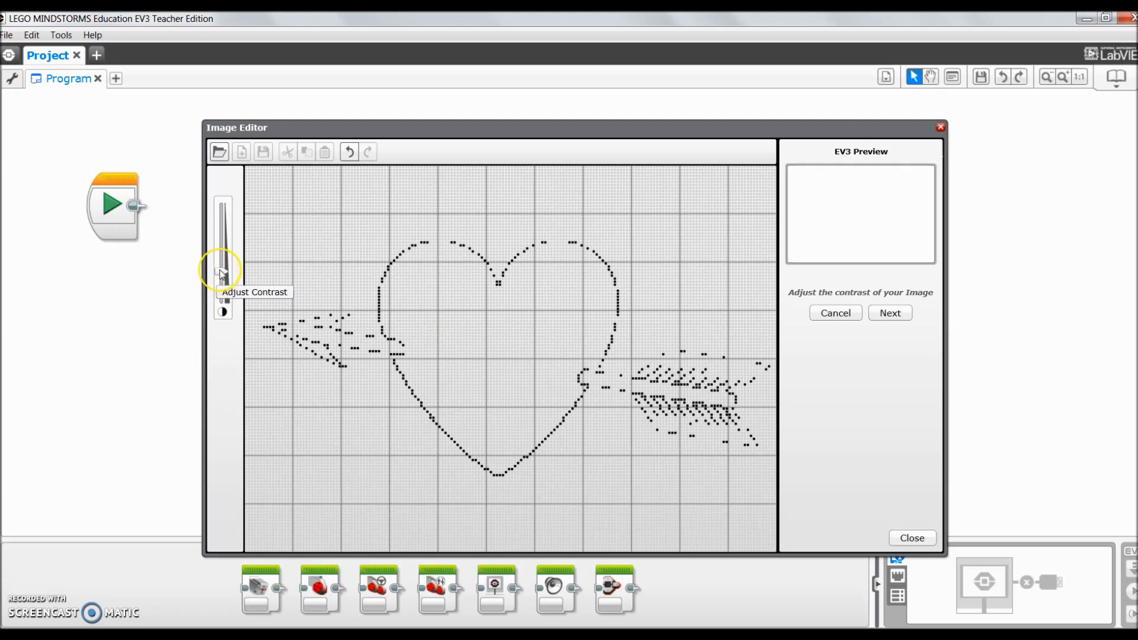
{"action": "left_click_drag", "start_coordinate": [223, 272], "coordinate": [222, 202]}
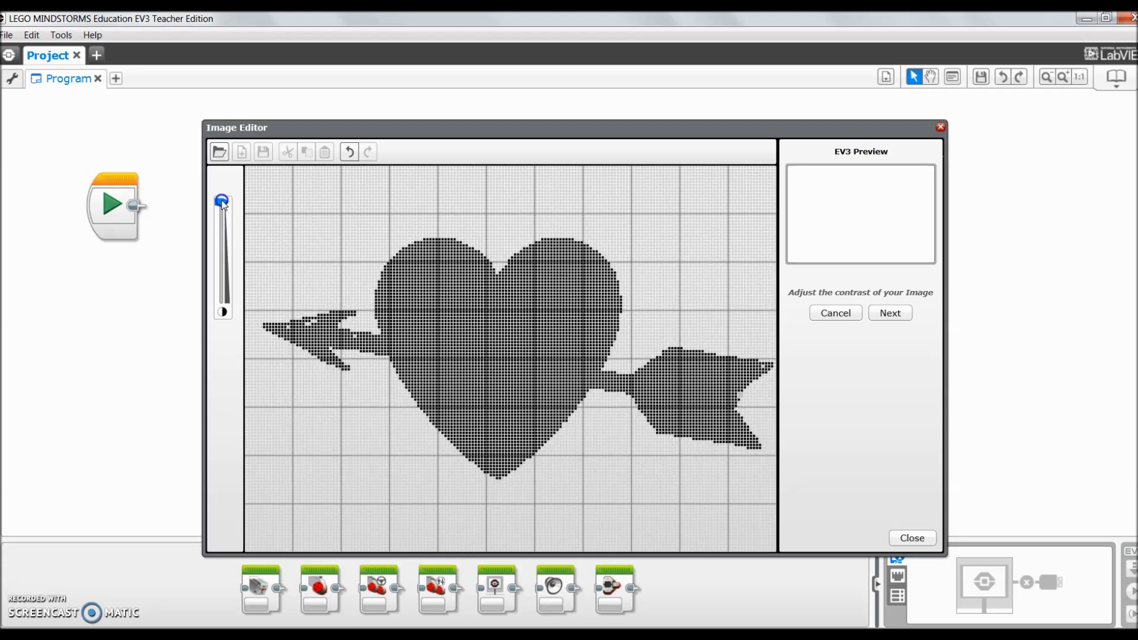
{"action": "left_click_drag", "start_coordinate": [222, 203], "coordinate": [223, 201]}
{"action": "left_click", "coordinate": [891, 314]}
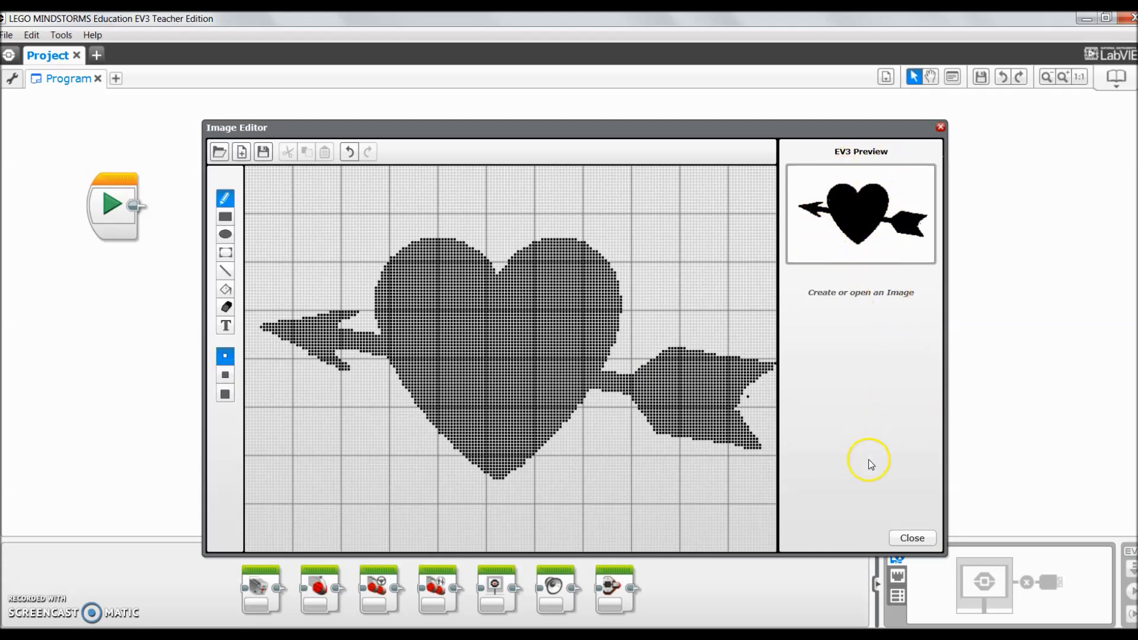
Exit the image editor, saving the converted picture under the name Heart.
{"action": "left_click", "coordinate": [909, 539]}
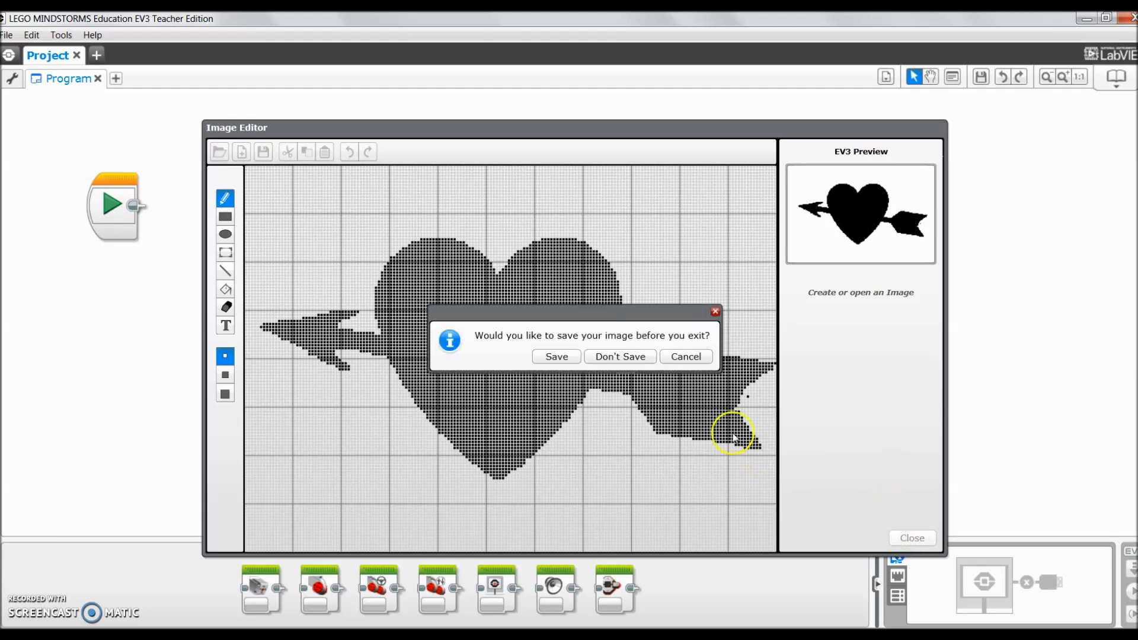
{"action": "left_click", "coordinate": [556, 357]}
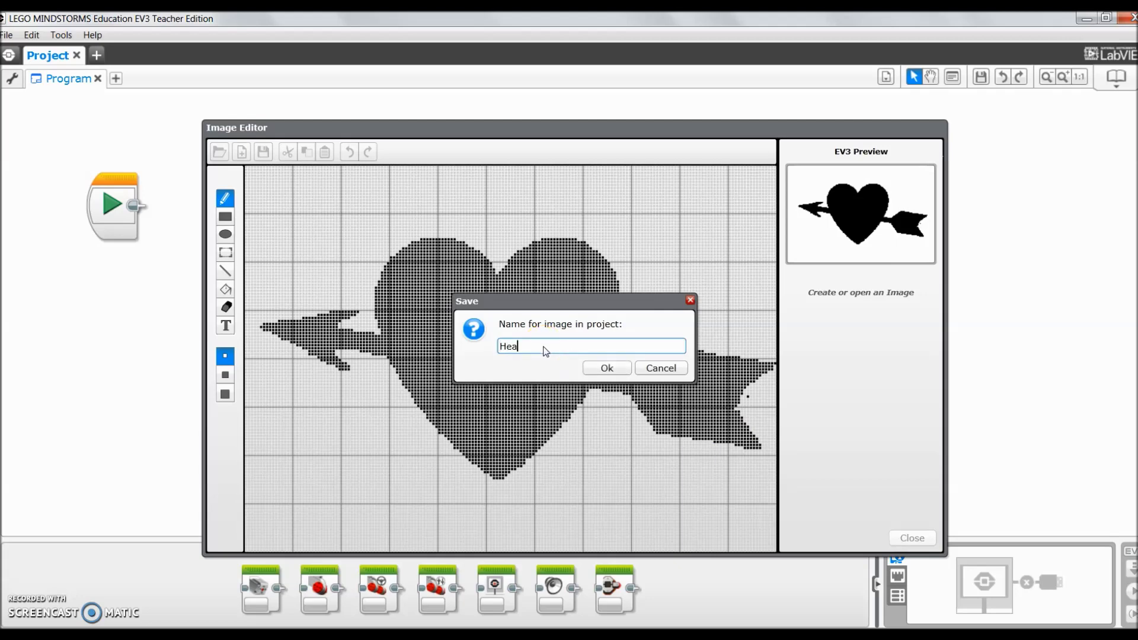
{"action": "left_click", "coordinate": [597, 365]}
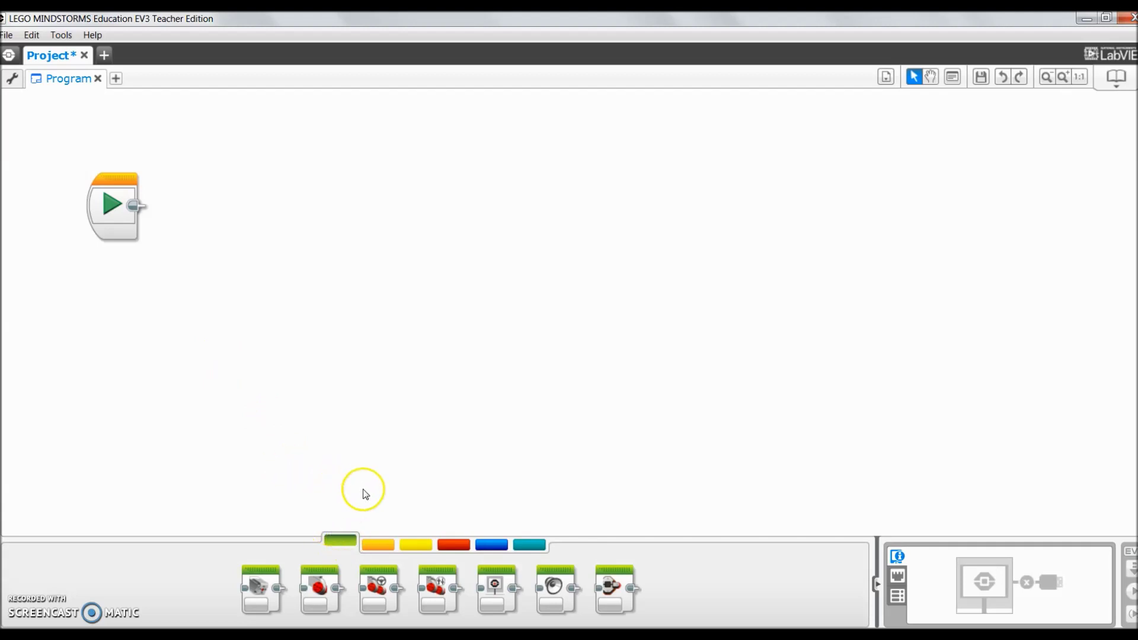
Add a Display block after Start showing the project image Heart.
{"action": "left_click_drag", "start_coordinate": [495, 584], "coordinate": [181, 183]}
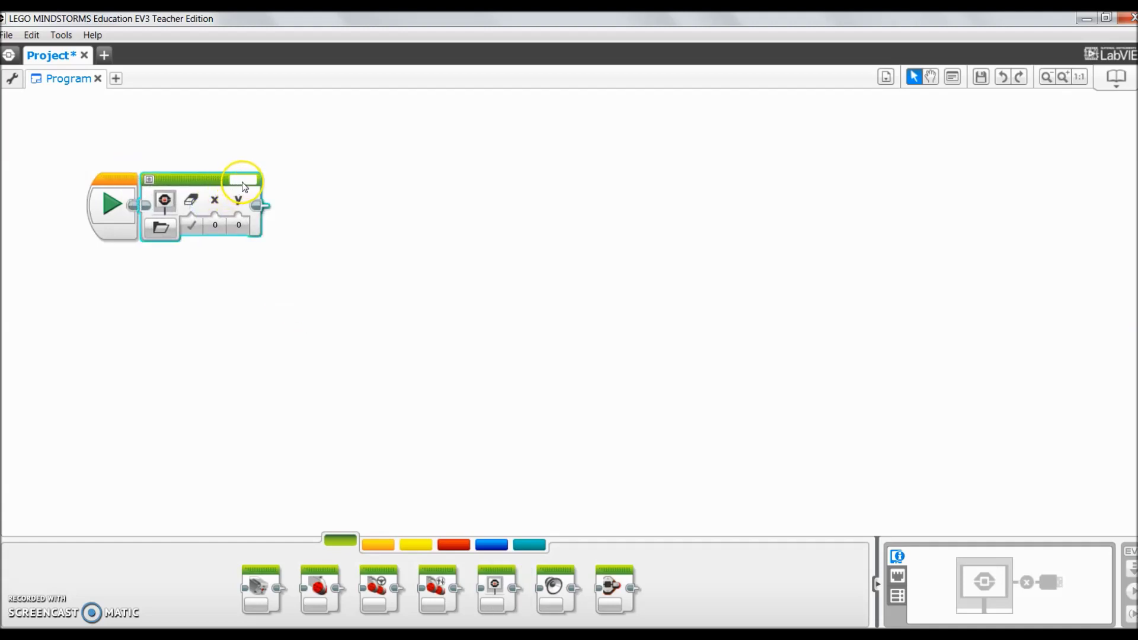
{"action": "left_click", "coordinate": [247, 182]}
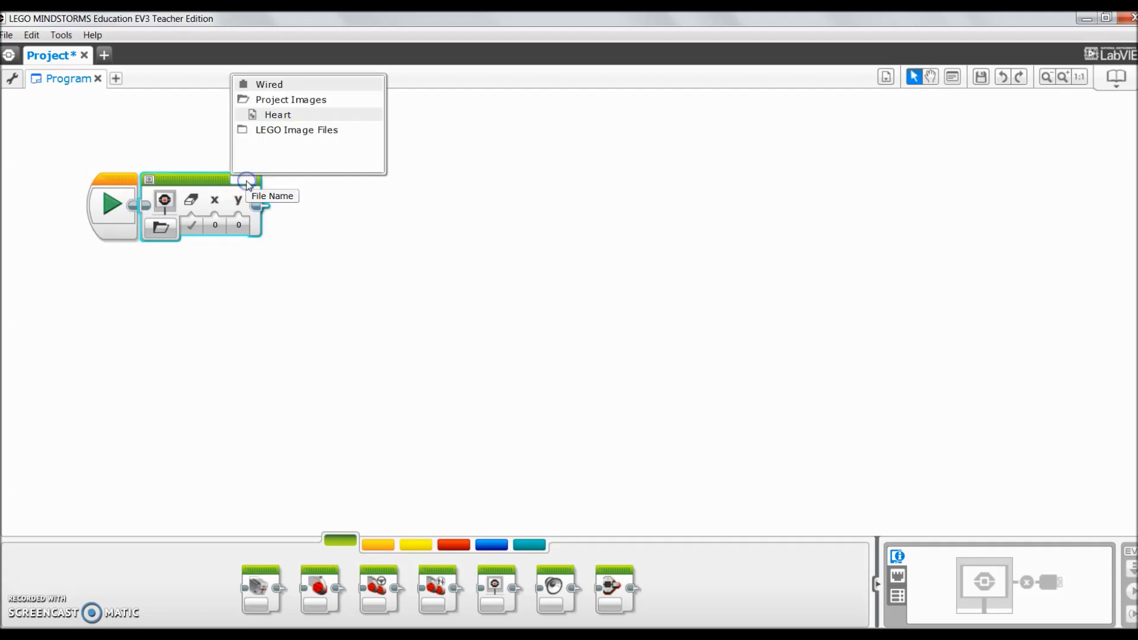
{"action": "left_click", "coordinate": [278, 116]}
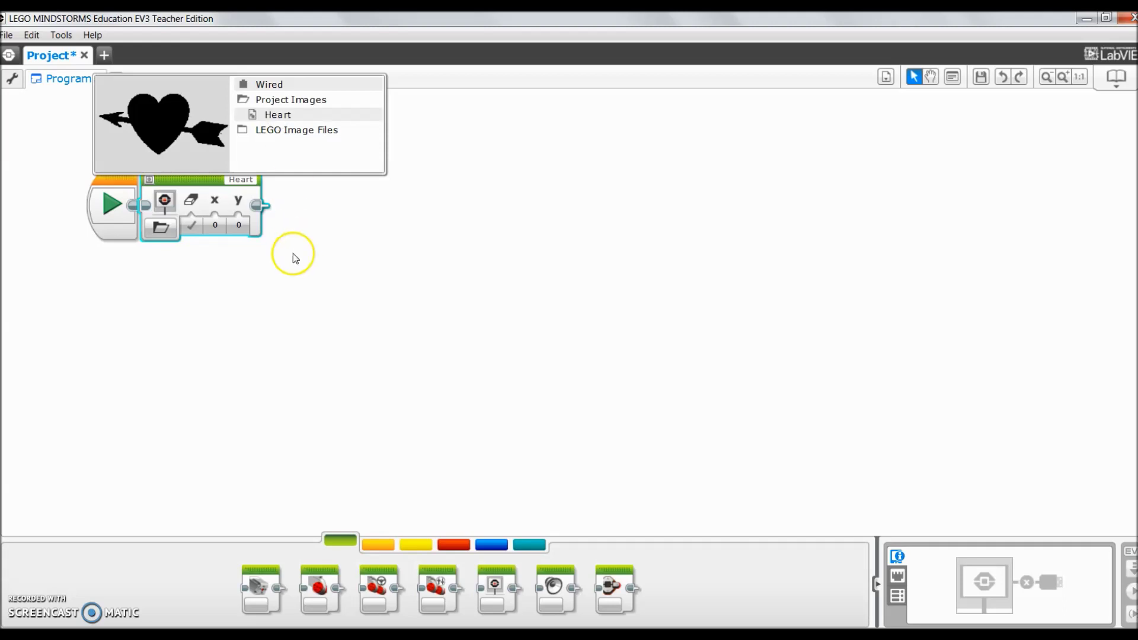
Follow it with a Wait block in Time mode set to 10 seconds.
{"action": "left_click", "coordinate": [378, 544]}
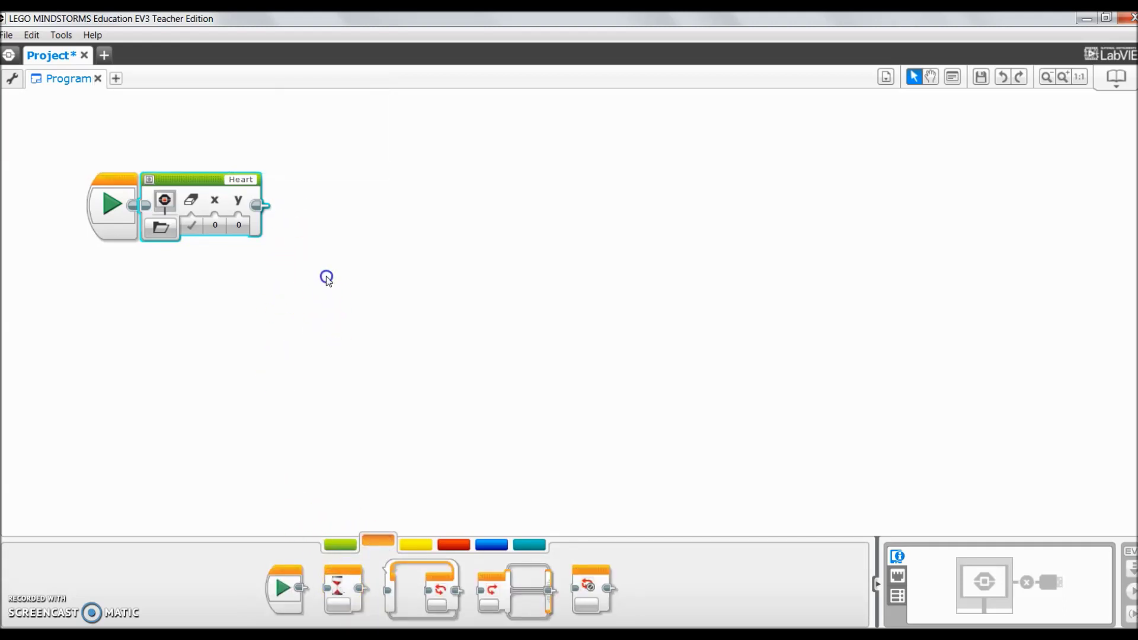
{"action": "left_click_drag", "start_coordinate": [337, 576], "coordinate": [302, 203]}
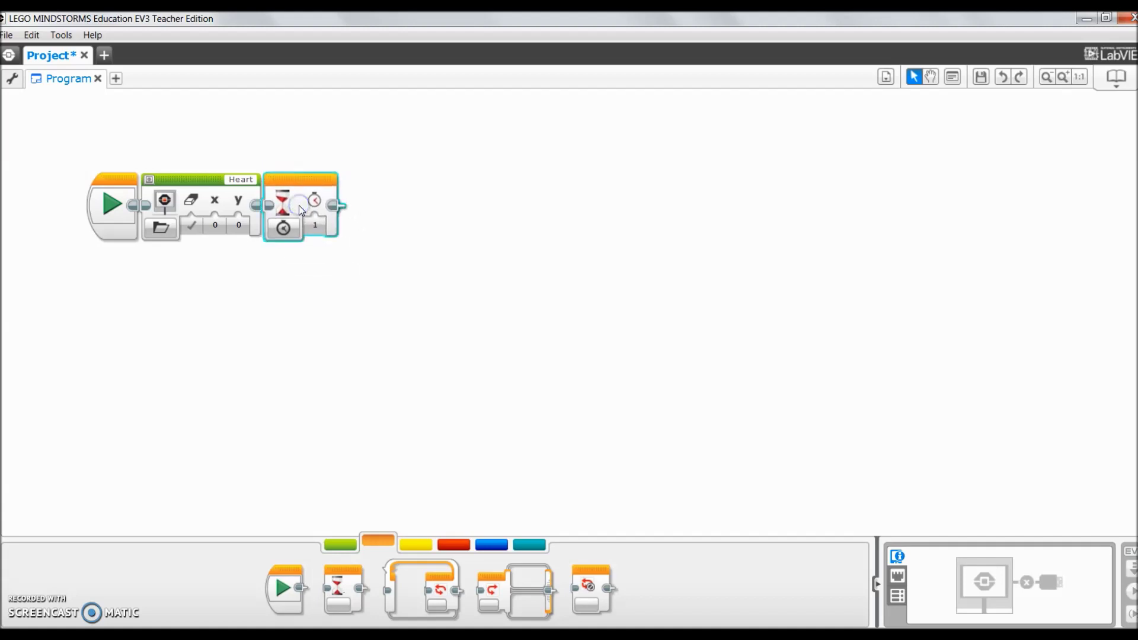
{"action": "left_click", "coordinate": [283, 229]}
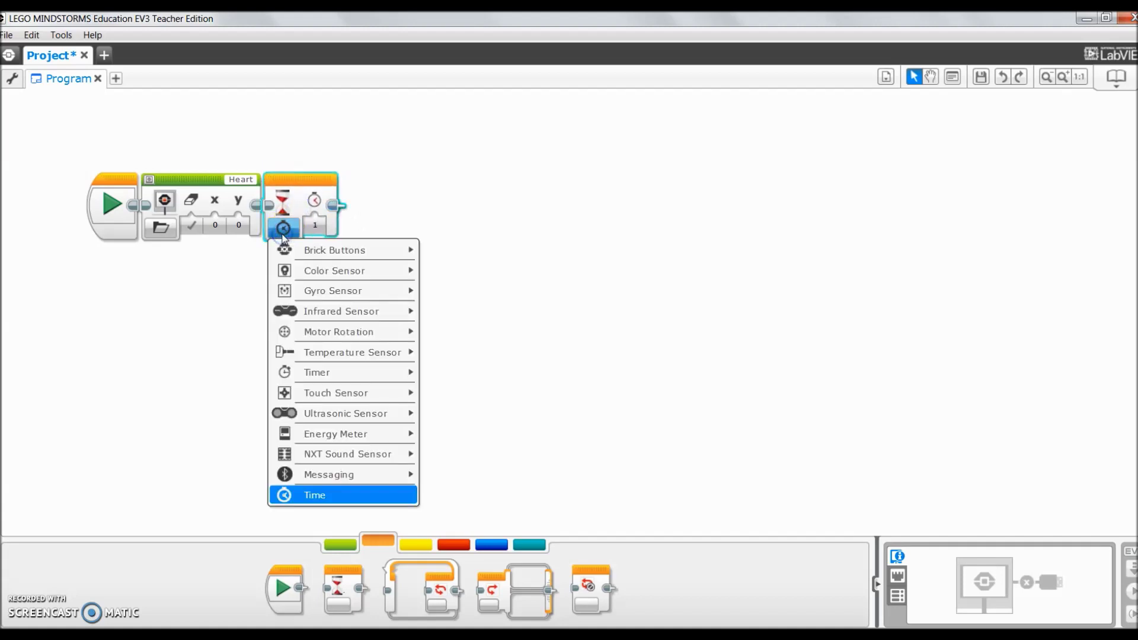
{"action": "left_click", "coordinate": [316, 227]}
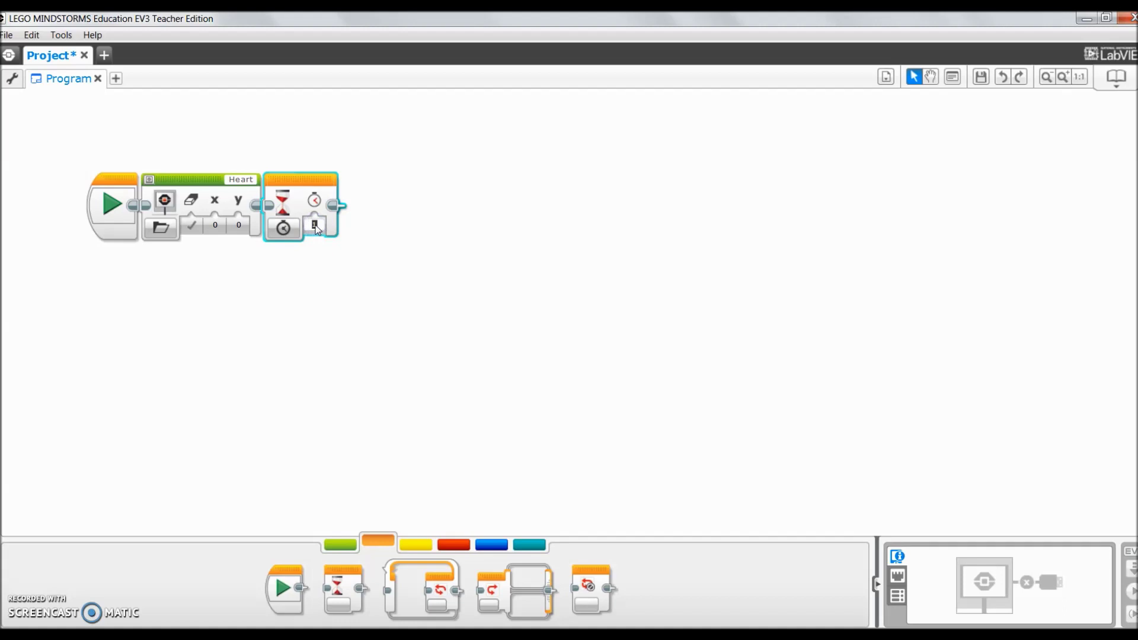
{"action": "type", "text": "0"}
{"action": "left_click", "coordinate": [400, 260]}
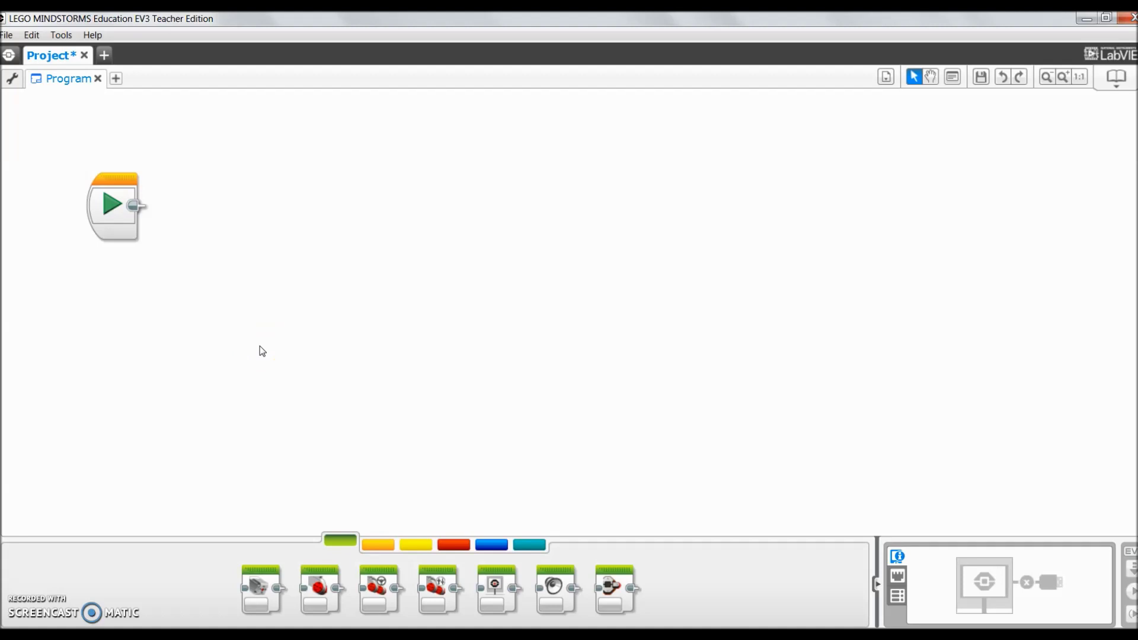
Start a new Image Editor picture with the typed greeting 'Happy Valentine's Day' near the top-left.
{"action": "left_click", "coordinate": [227, 238]}
{"action": "left_click", "coordinate": [61, 34]}
{"action": "left_click", "coordinate": [98, 72]}
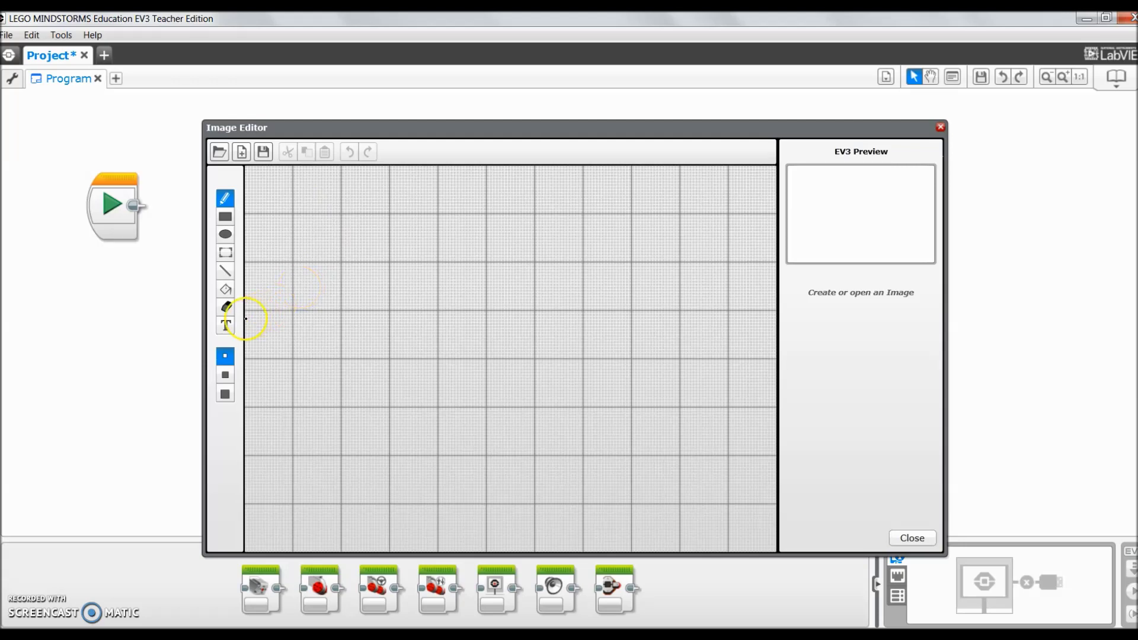
{"action": "left_click", "coordinate": [226, 326]}
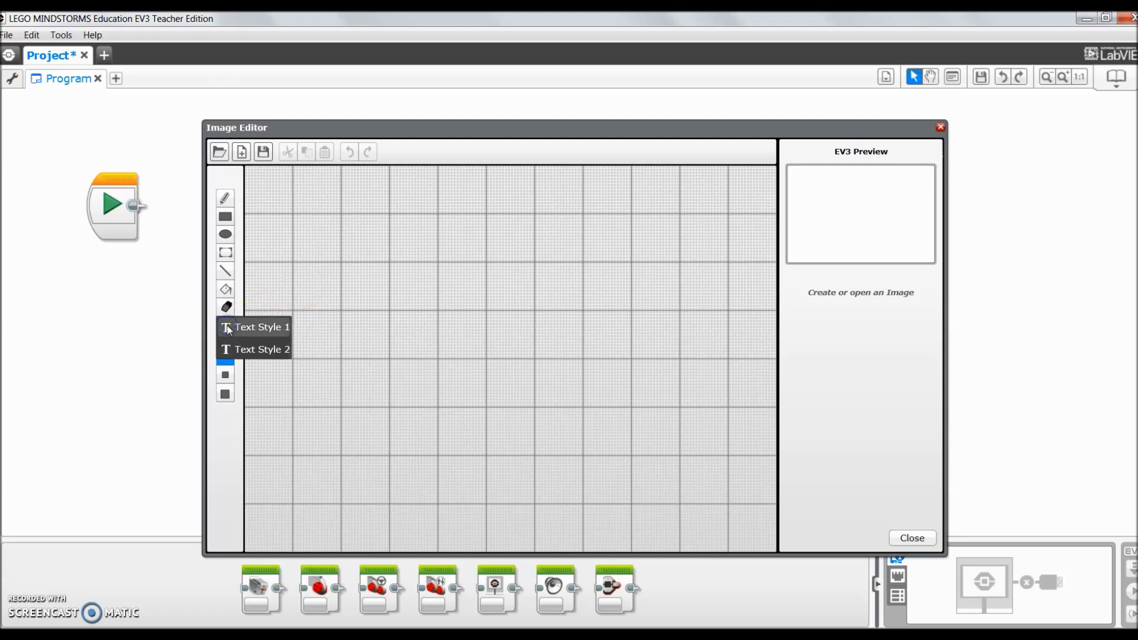
{"action": "left_click", "coordinate": [227, 328]}
{"action": "left_click", "coordinate": [275, 222]}
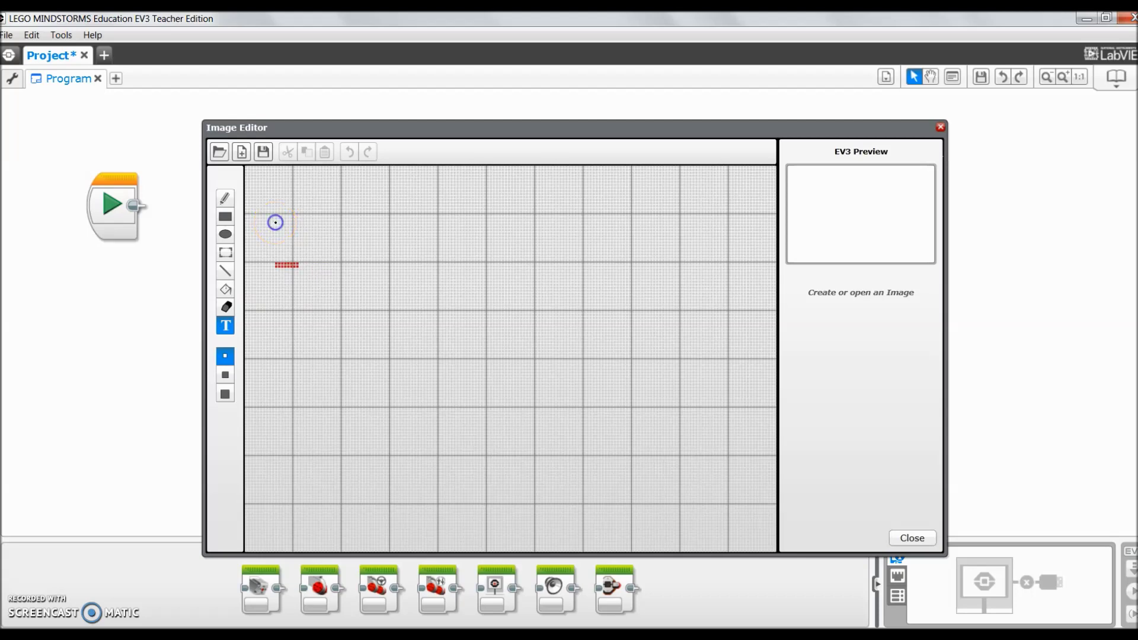
{"action": "type", "text": "Happy "}
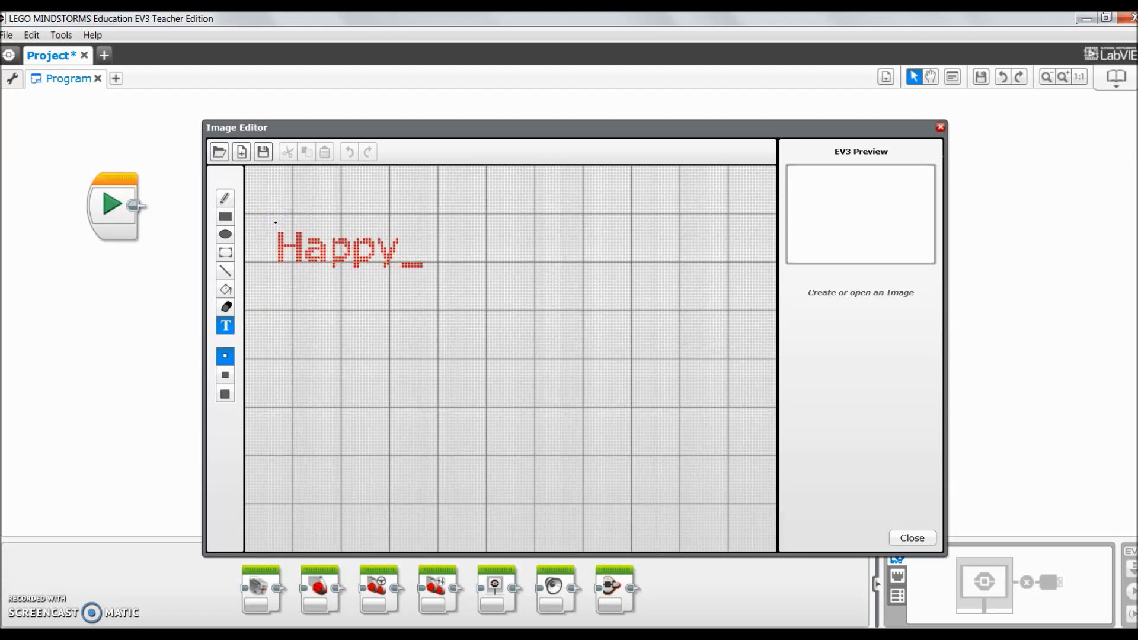
{"action": "type", "text": "Valent"}
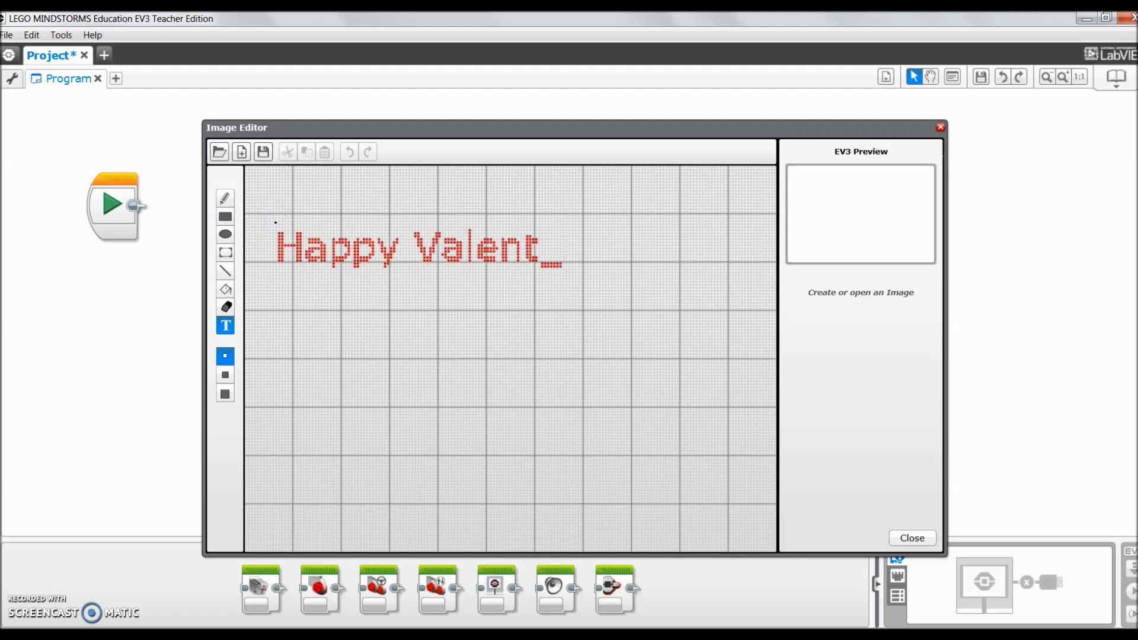
{"action": "type", "text": "ine's "}
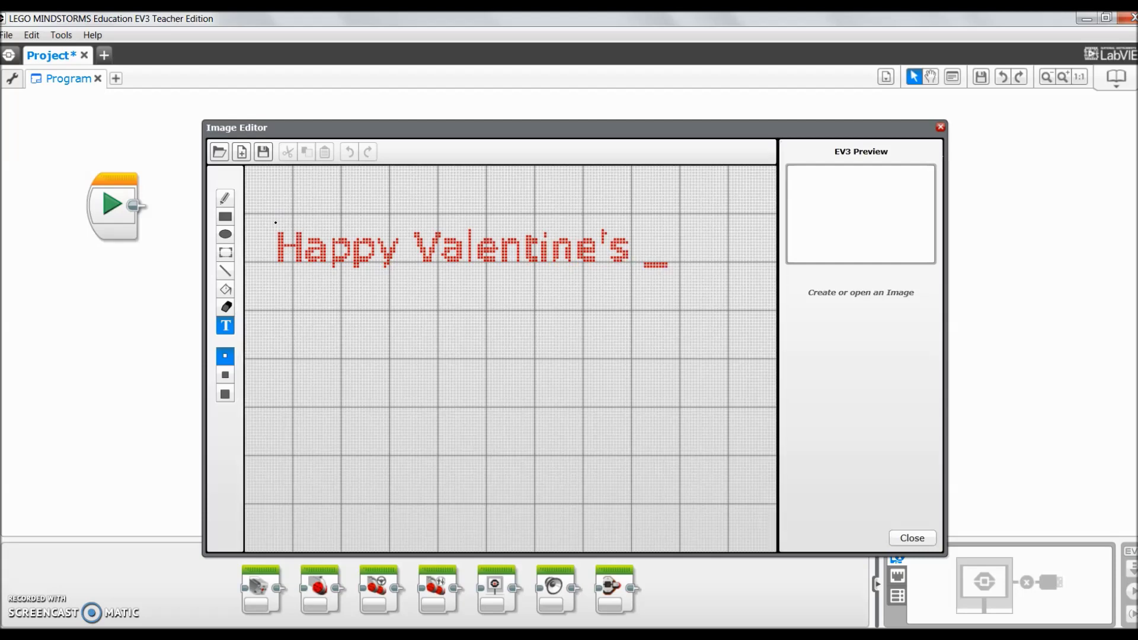
{"action": "type", "text": "Day"}
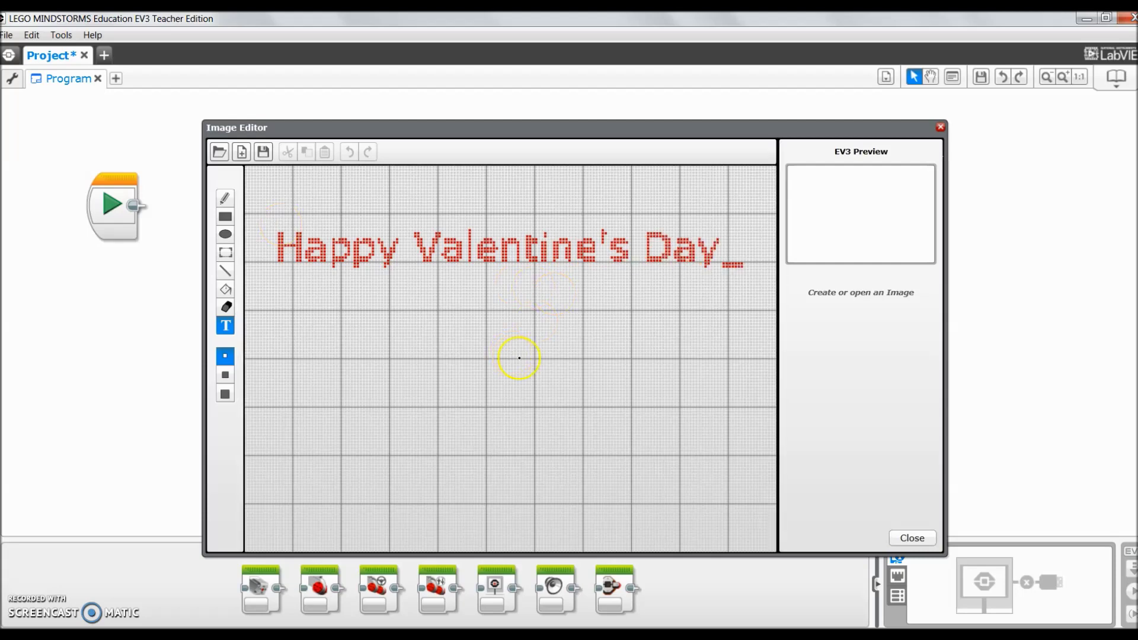
{"action": "key", "text": "Return"}
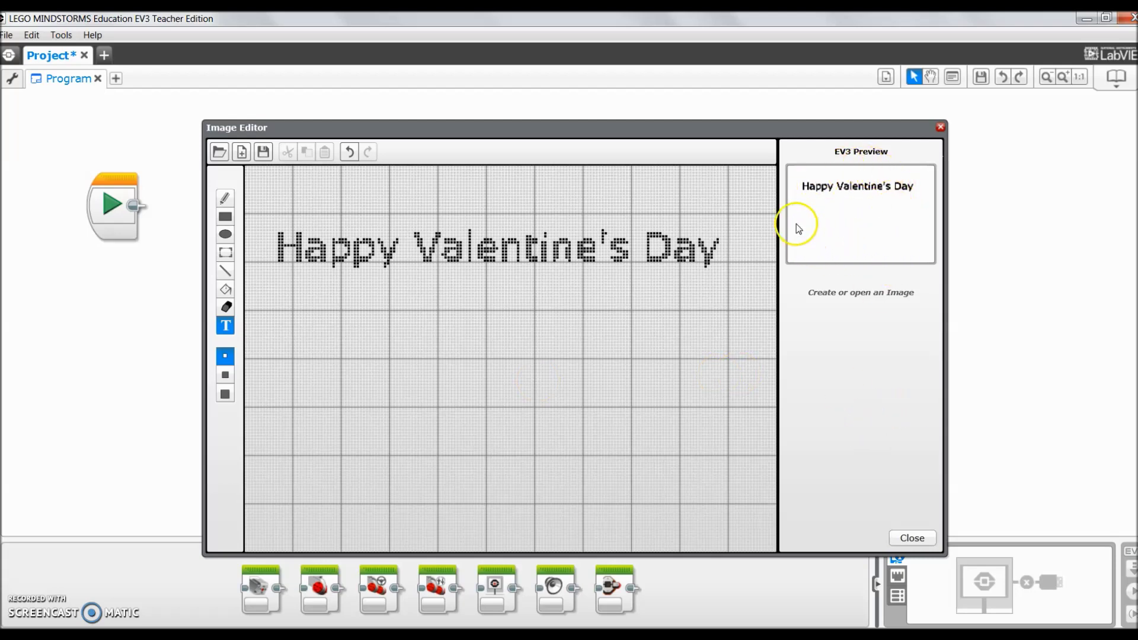
Save the greeting image as 'Happy Valentines Day', dropping the apostrophe.
{"action": "left_click", "coordinate": [909, 540]}
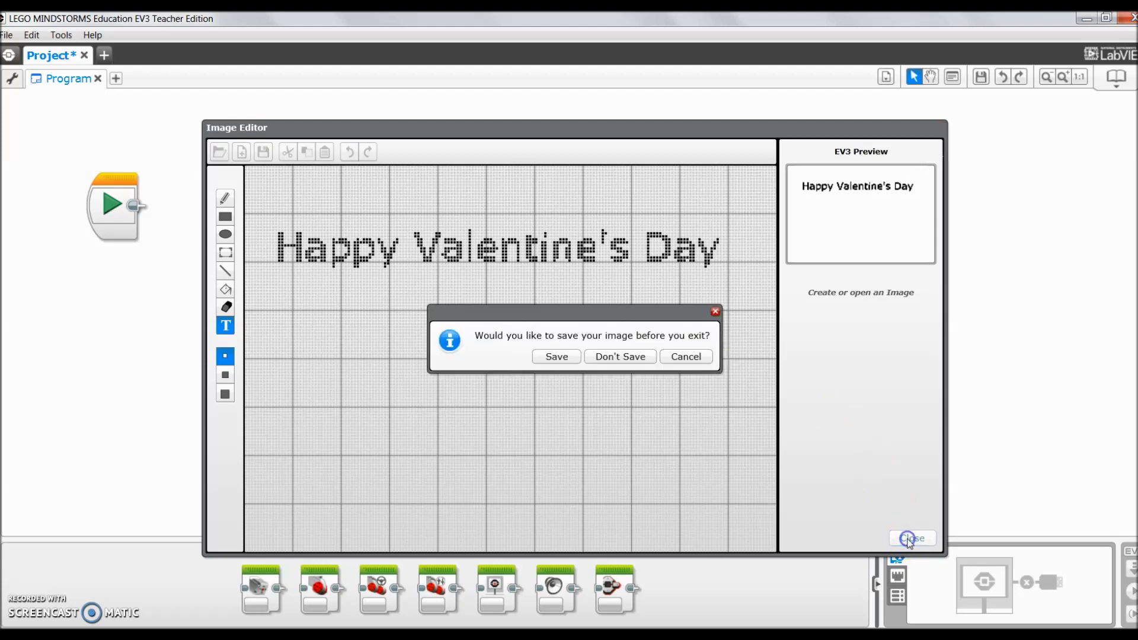
{"action": "left_click", "coordinate": [550, 359]}
{"action": "type", "text": "Happy Valentine"}
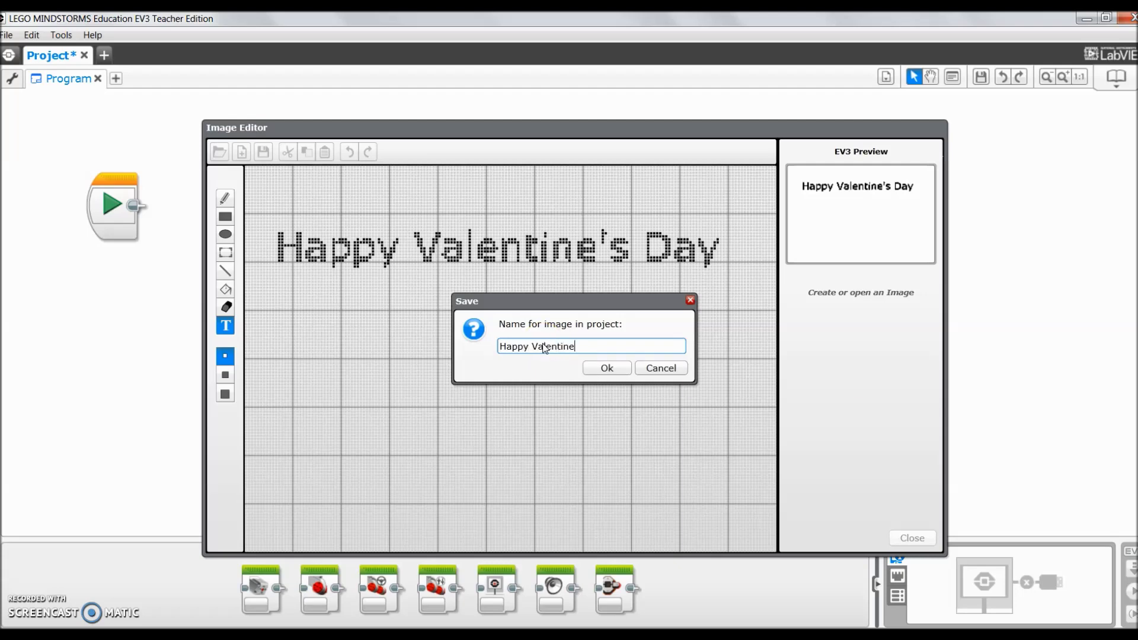
{"action": "type", "text": "'s"}
{"action": "key", "text": "BackSpace"}
{"action": "left_click", "coordinate": [607, 368]}
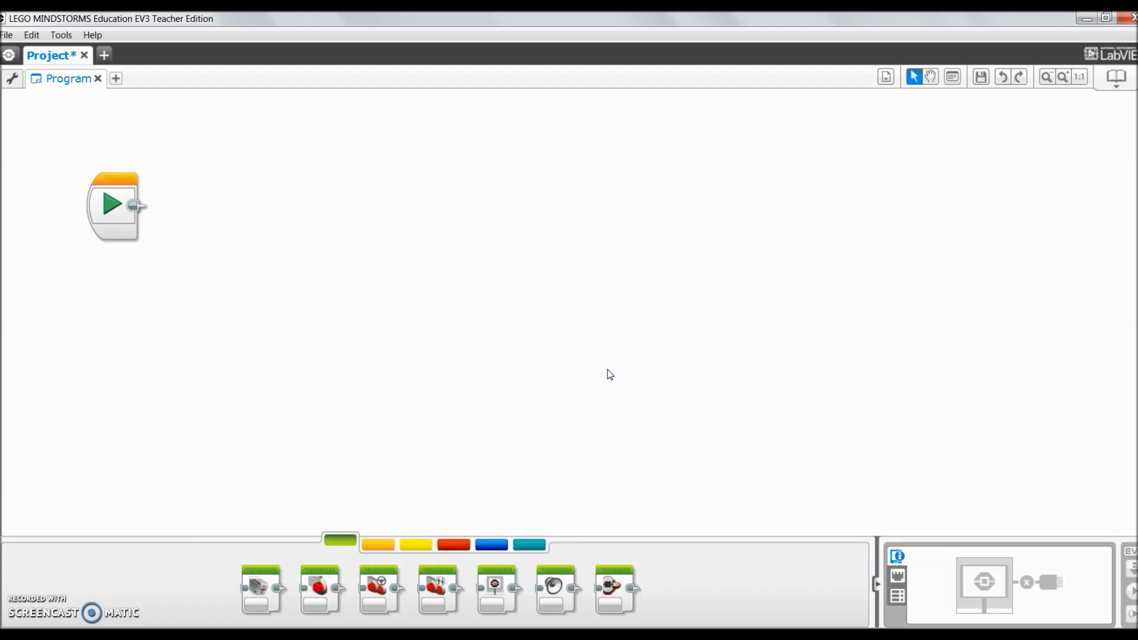
{"action": "left_click", "coordinate": [62, 36]}
On a new Image Editor canvas, hand-draw the words 'Happy V'.
{"action": "left_click", "coordinate": [89, 71]}
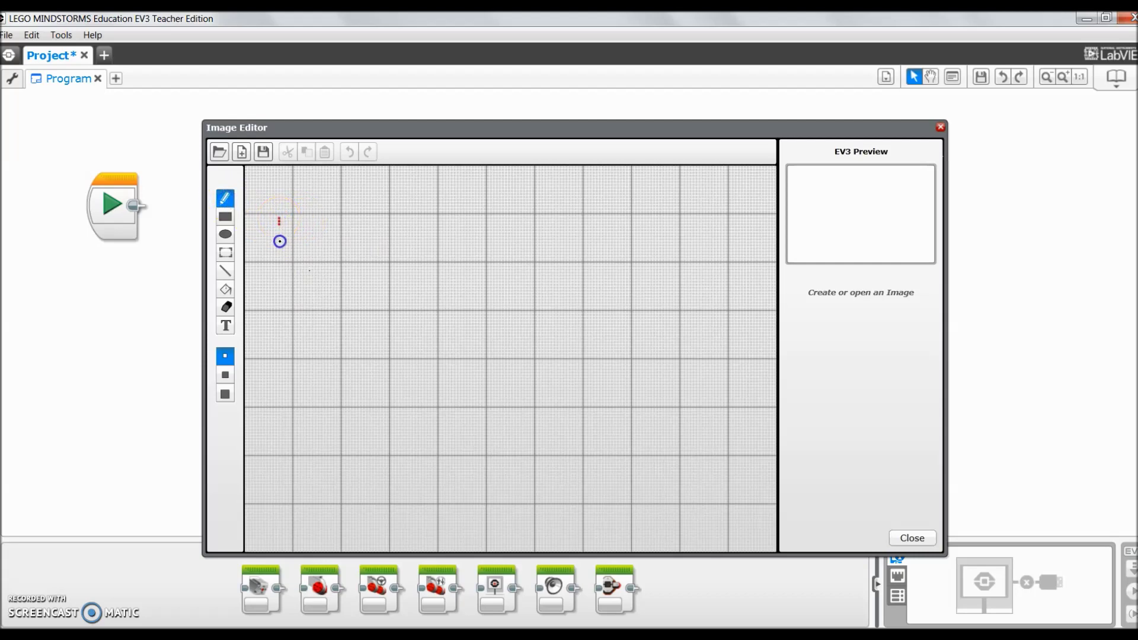
{"action": "left_click_drag", "start_coordinate": [279, 220], "coordinate": [281, 298]}
{"action": "mouse_move", "coordinate": [324, 221]}
{"action": "left_mouse_down"}
{"action": "mouse_move", "coordinate": [324, 297]}
{"action": "mouse_move", "coordinate": [281, 262]}
{"action": "left_mouse_up"}
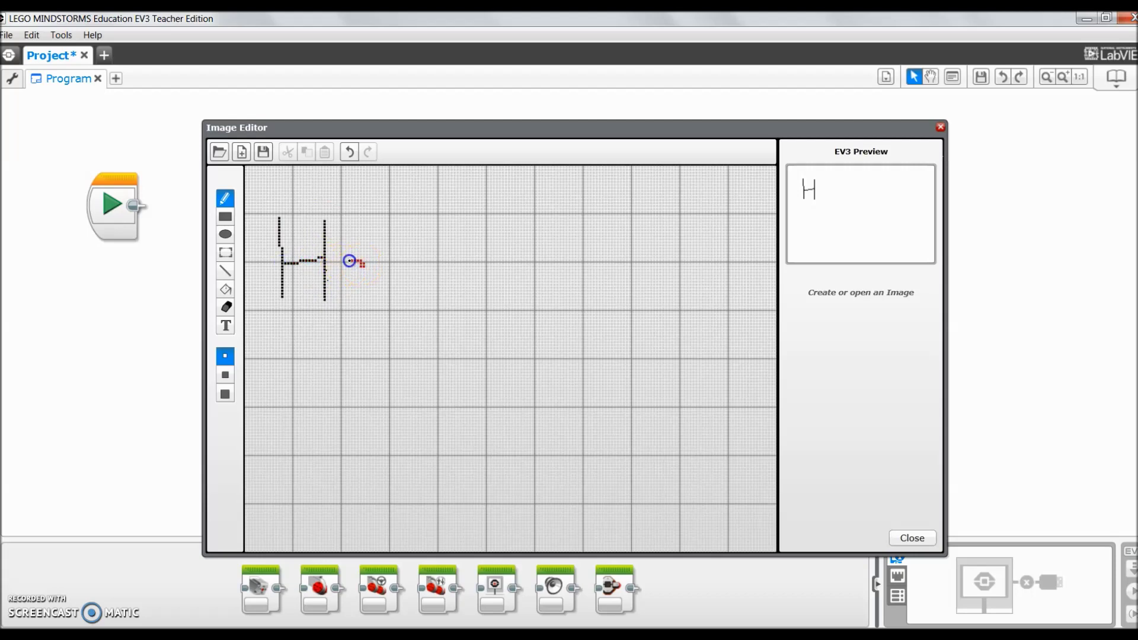
{"action": "left_click_drag", "start_coordinate": [360, 263], "coordinate": [385, 337]}
{"action": "mouse_move", "coordinate": [385, 264]}
{"action": "left_mouse_down"}
{"action": "mouse_move", "coordinate": [388, 288]}
{"action": "mouse_move", "coordinate": [423, 325]}
{"action": "left_mouse_up"}
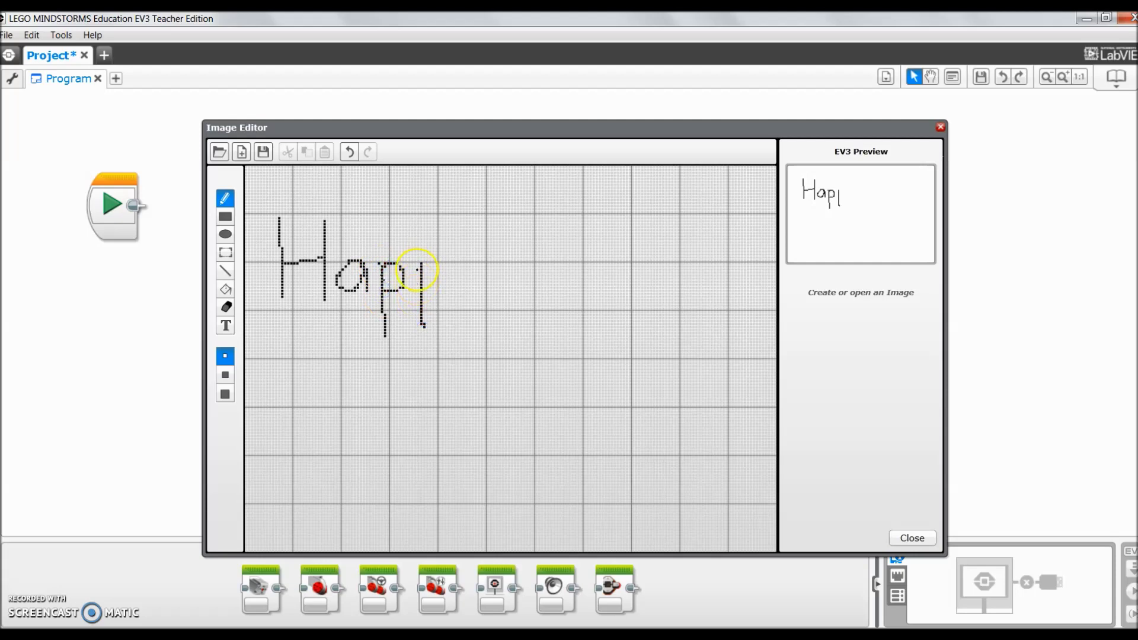
{"action": "mouse_move", "coordinate": [421, 264]}
{"action": "left_mouse_down"}
{"action": "mouse_move", "coordinate": [429, 291]}
{"action": "mouse_move", "coordinate": [479, 294]}
{"action": "mouse_move", "coordinate": [478, 334]}
{"action": "left_mouse_up"}
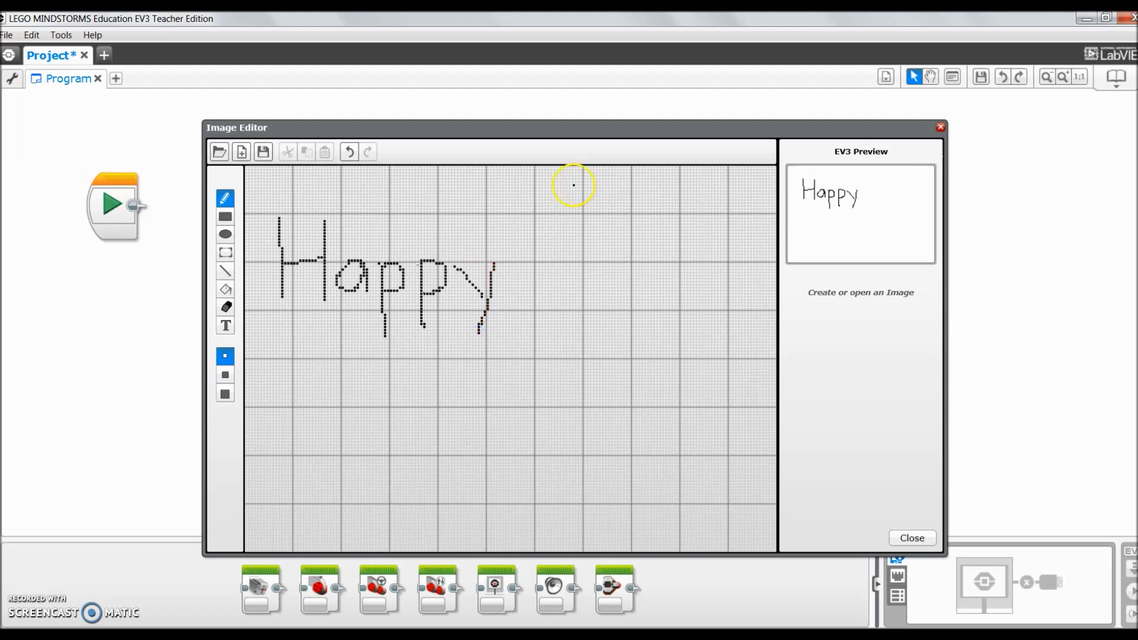
{"action": "left_click_drag", "start_coordinate": [540, 229], "coordinate": [573, 327]}
{"action": "left_click_drag", "start_coordinate": [596, 230], "coordinate": [568, 319]}
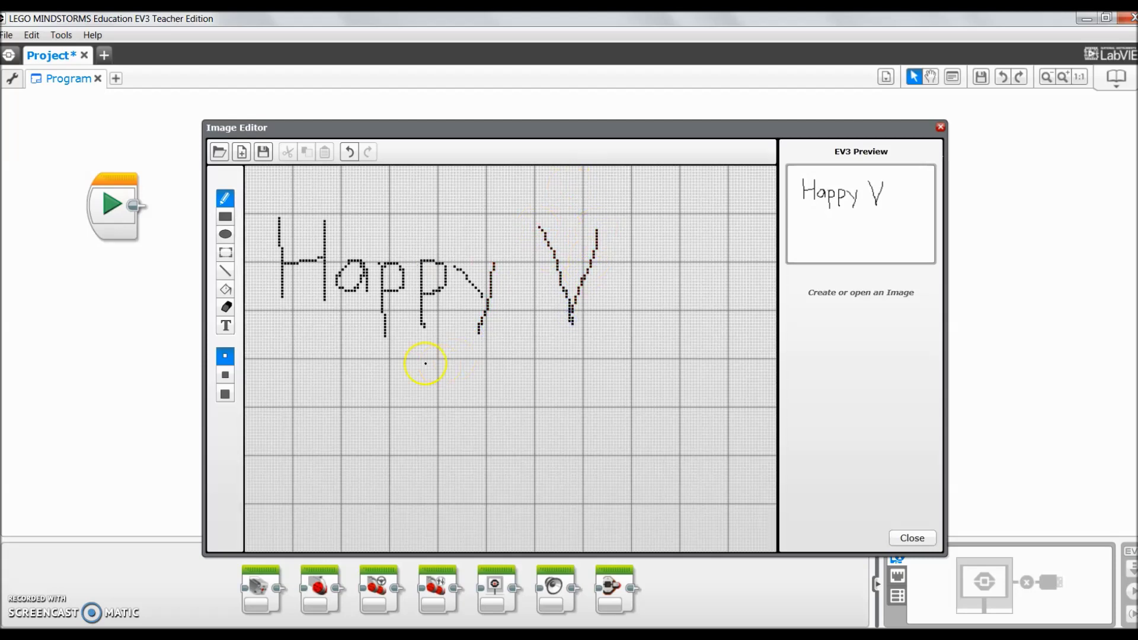
Draw 'Day' beneath it and a heart beside it.
{"action": "left_click_drag", "start_coordinate": [372, 362], "coordinate": [371, 425]}
{"action": "mouse_move", "coordinate": [361, 365]}
{"action": "left_mouse_down"}
{"action": "mouse_move", "coordinate": [387, 422]}
{"action": "mouse_move", "coordinate": [372, 425]}
{"action": "left_mouse_up"}
{"action": "mouse_move", "coordinate": [446, 384]}
{"action": "left_mouse_down"}
{"action": "mouse_move", "coordinate": [457, 421]}
{"action": "mouse_move", "coordinate": [499, 420]}
{"action": "left_mouse_up"}
{"action": "left_click_drag", "start_coordinate": [515, 381], "coordinate": [488, 466]}
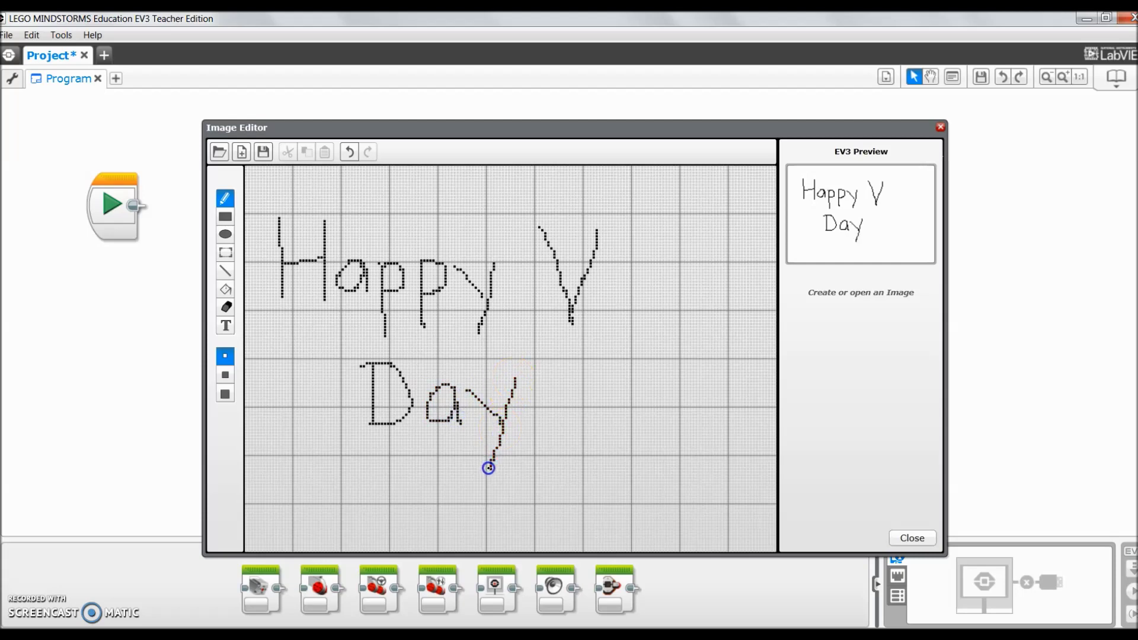
{"action": "left_click_drag", "start_coordinate": [628, 375], "coordinate": [644, 436]}
{"action": "left_click_drag", "start_coordinate": [633, 455], "coordinate": [633, 455]}
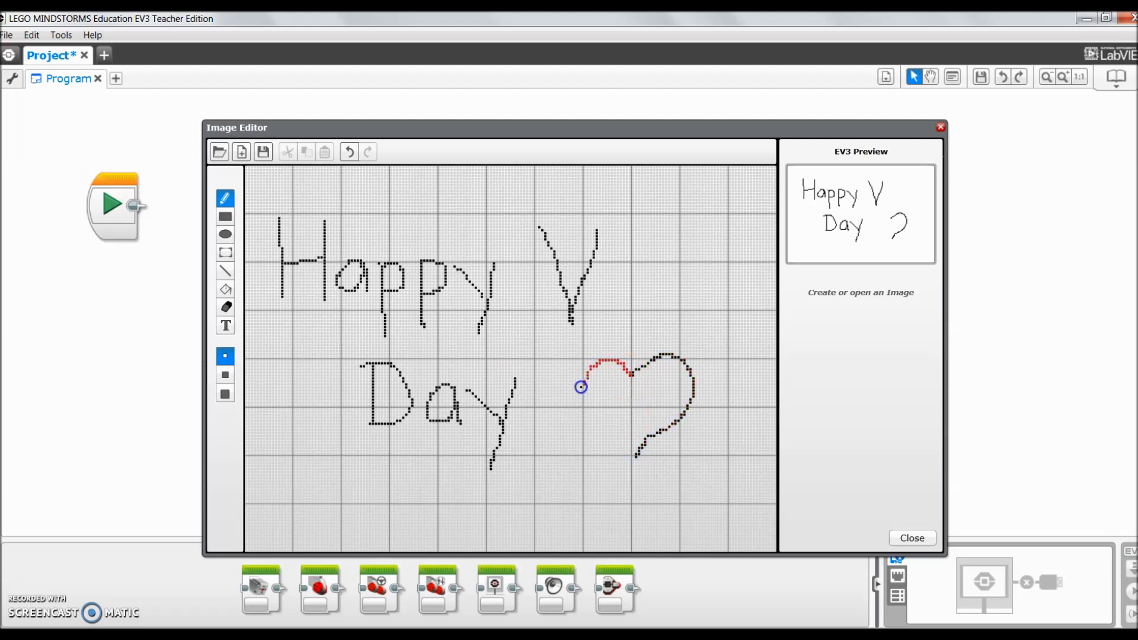
{"action": "left_click_drag", "start_coordinate": [580, 387], "coordinate": [637, 460]}
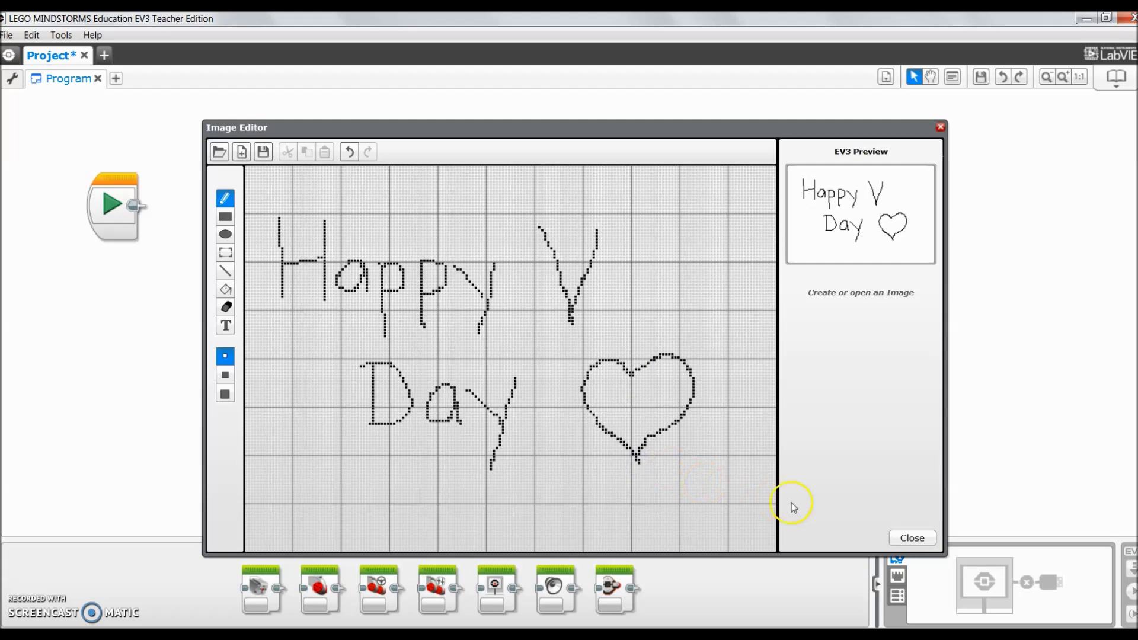
Save the drawing as 'Happy V Day' and close the editor.
{"action": "left_click", "coordinate": [909, 538]}
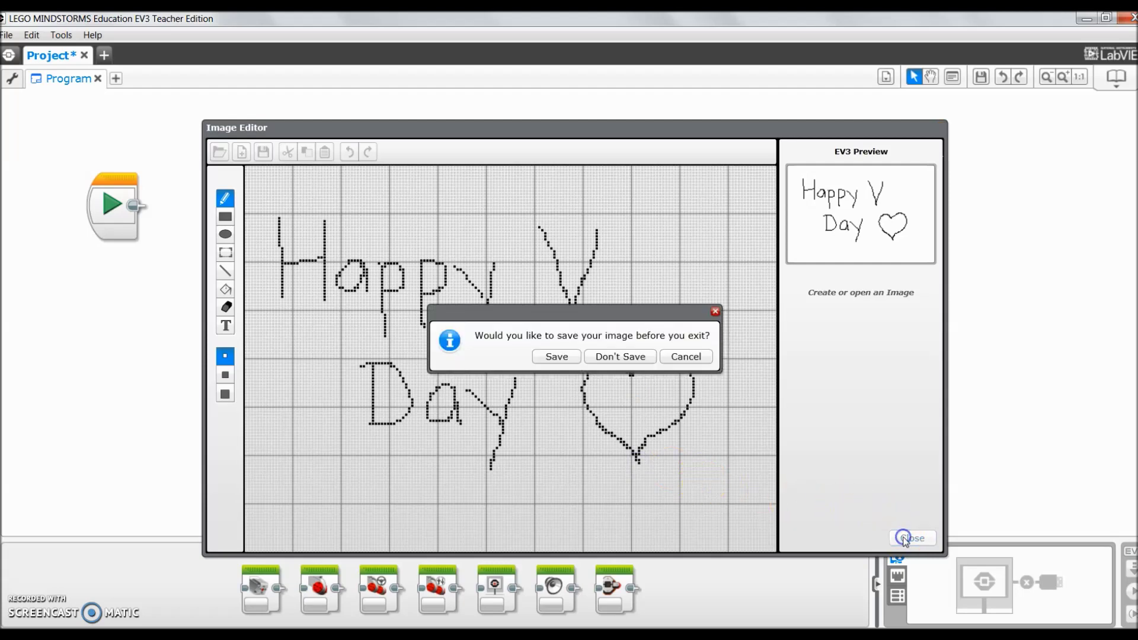
{"action": "left_click", "coordinate": [557, 356]}
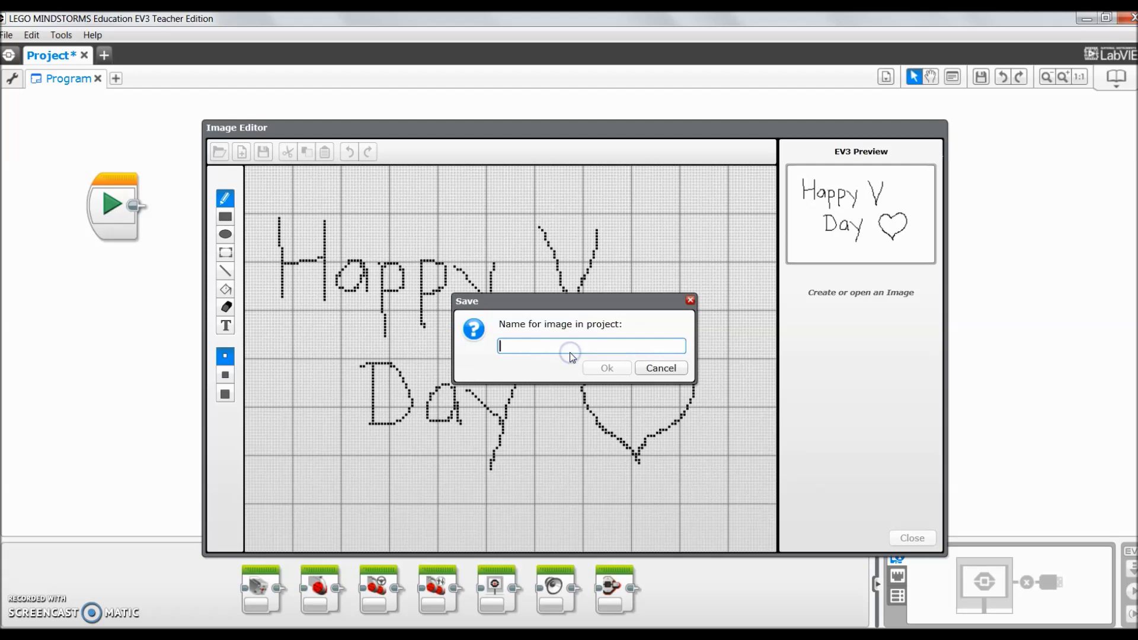
{"action": "type", "text": "Happy V"}
{"action": "type", "text": "Day"}
{"action": "left_click", "coordinate": [605, 369]}
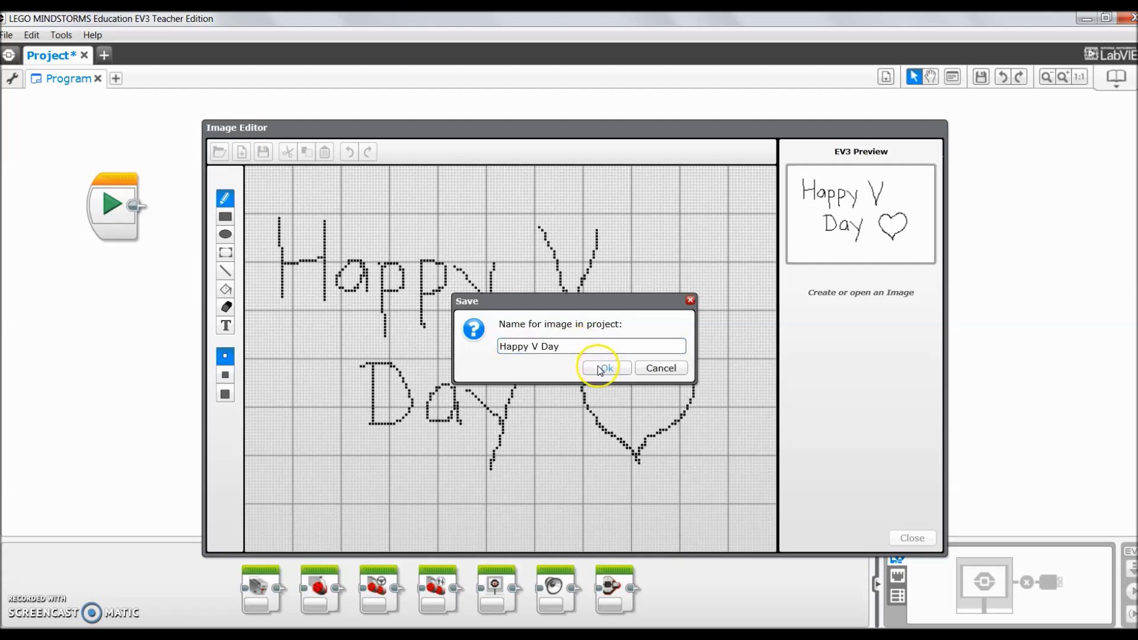
{"action": "left_click", "coordinate": [605, 368]}
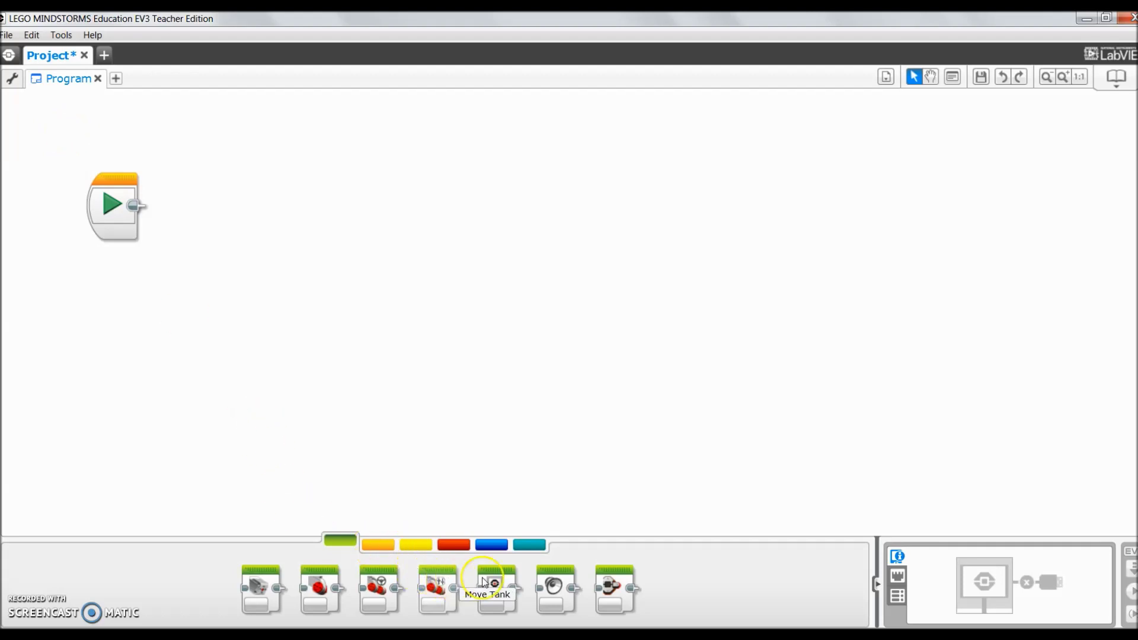
Add a Display block after Start showing Happy Valentines Day.
{"action": "mouse_move", "coordinate": [485, 583]}
{"action": "left_mouse_down"}
{"action": "mouse_move", "coordinate": [253, 304]}
{"action": "mouse_move", "coordinate": [238, 189]}
{"action": "left_mouse_up"}
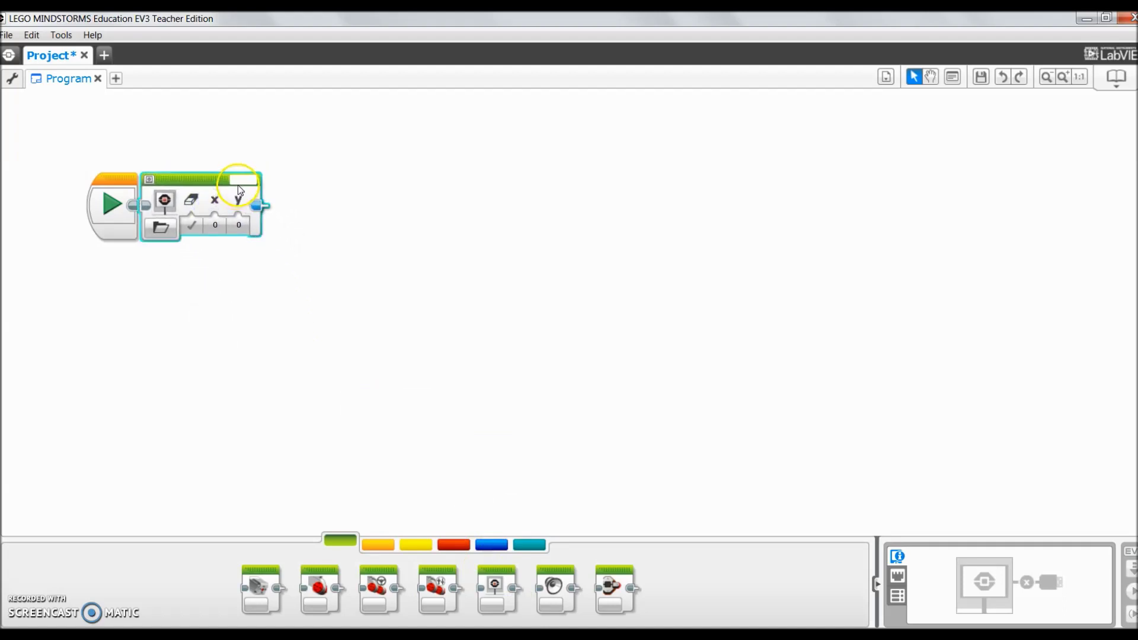
{"action": "left_click", "coordinate": [240, 182]}
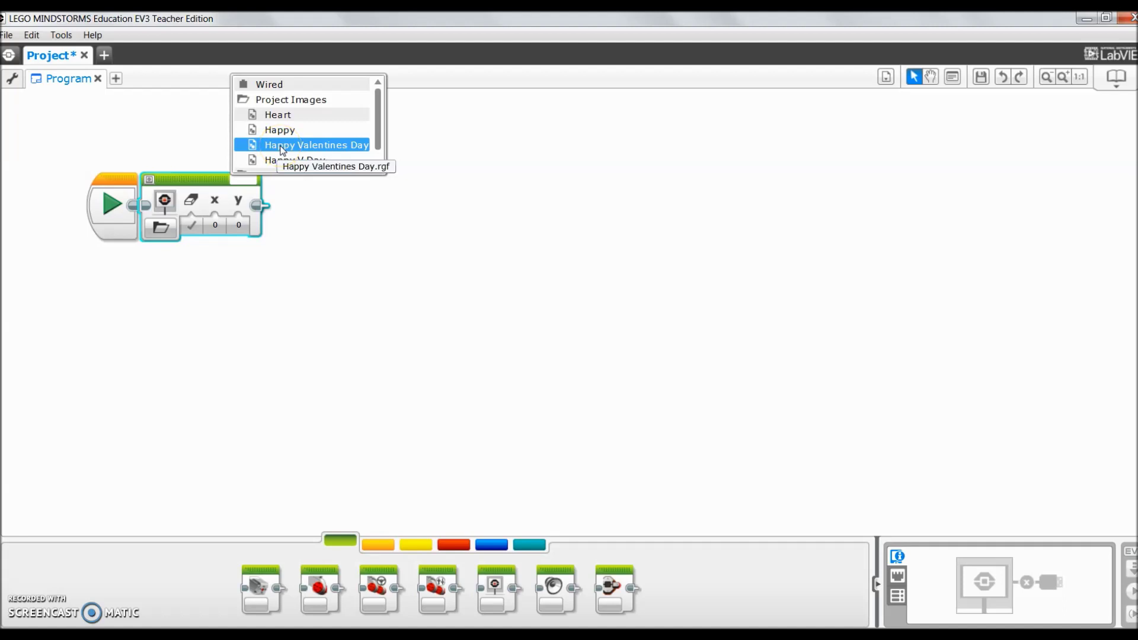
{"action": "left_click", "coordinate": [281, 148]}
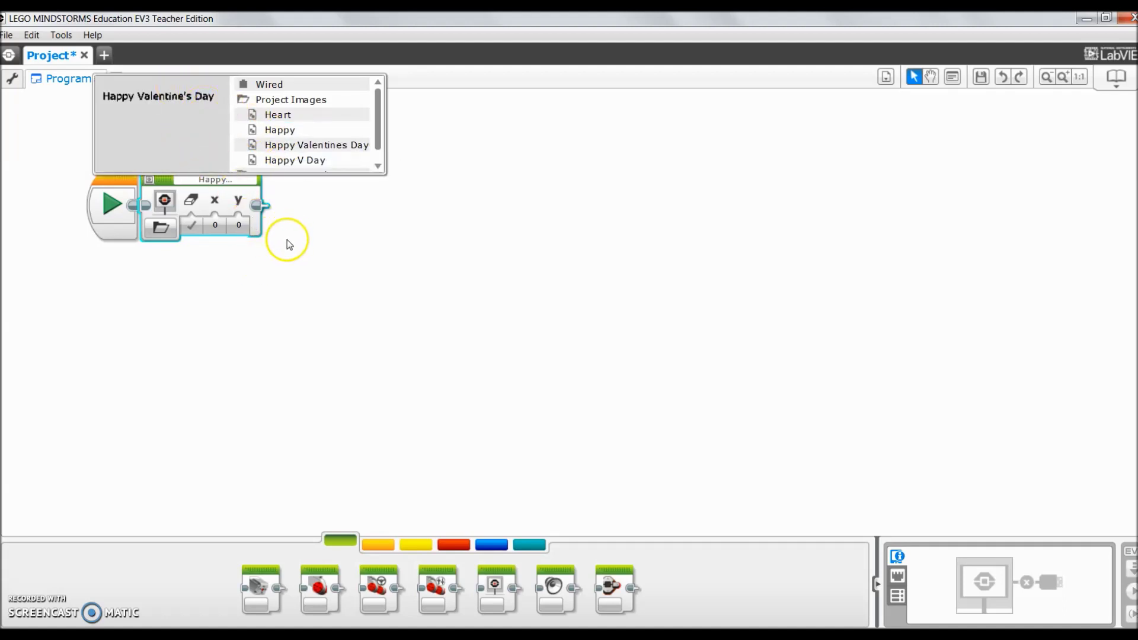
{"action": "left_click", "coordinate": [263, 294]}
Add a second Display block showing Happy V Day.
{"action": "left_click_drag", "start_coordinate": [496, 587], "coordinate": [352, 213]}
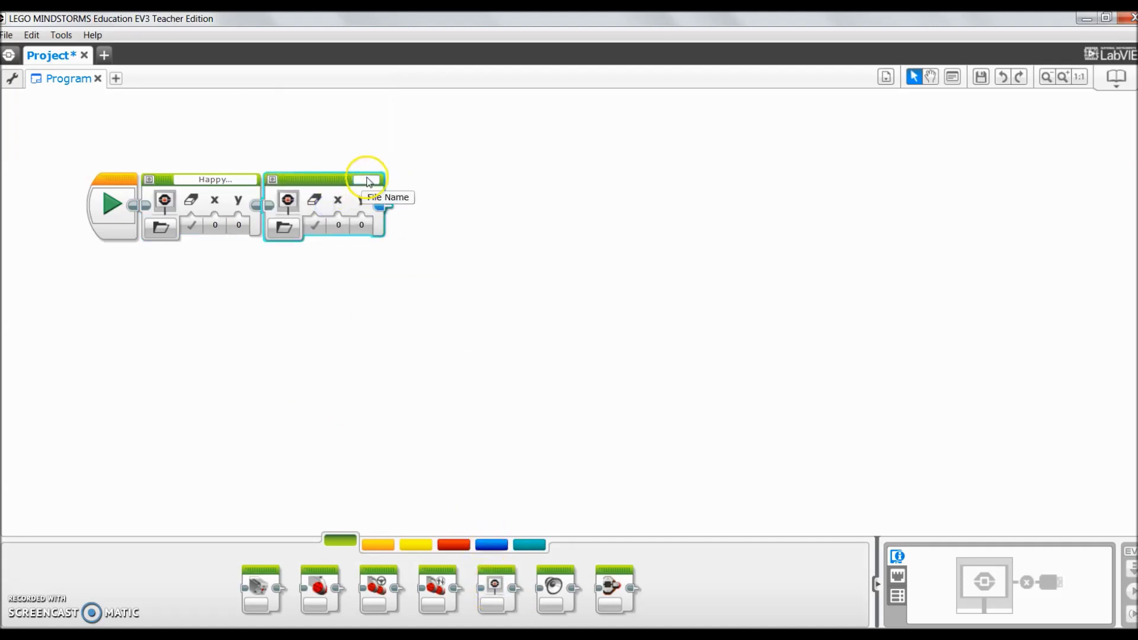
{"action": "left_click", "coordinate": [367, 180]}
{"action": "left_click", "coordinate": [378, 230]}
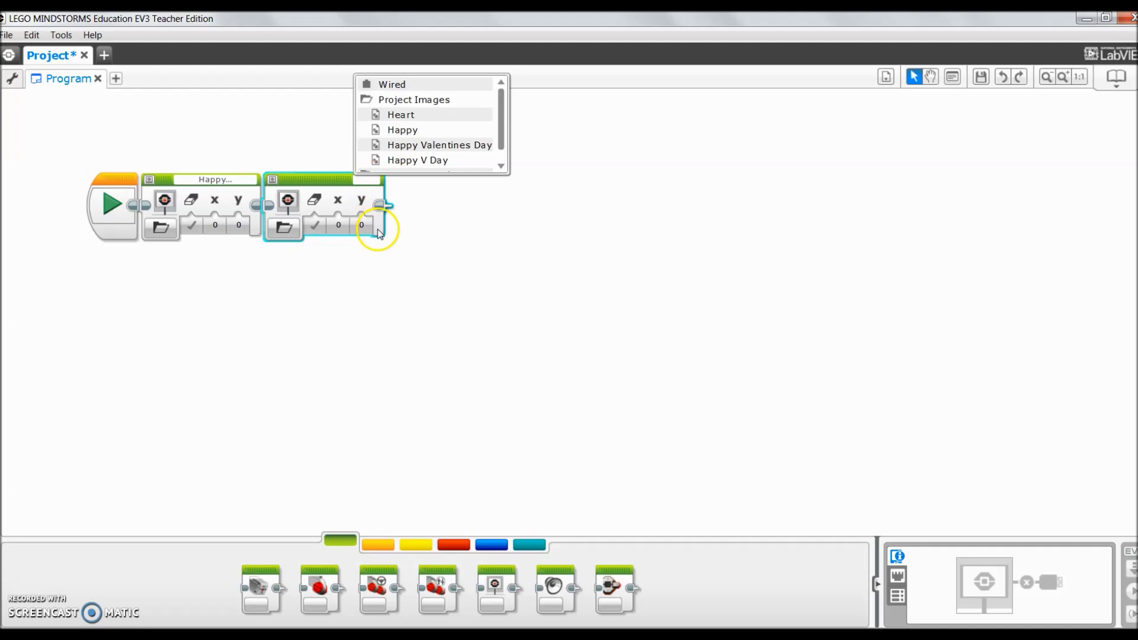
{"action": "left_click", "coordinate": [417, 161]}
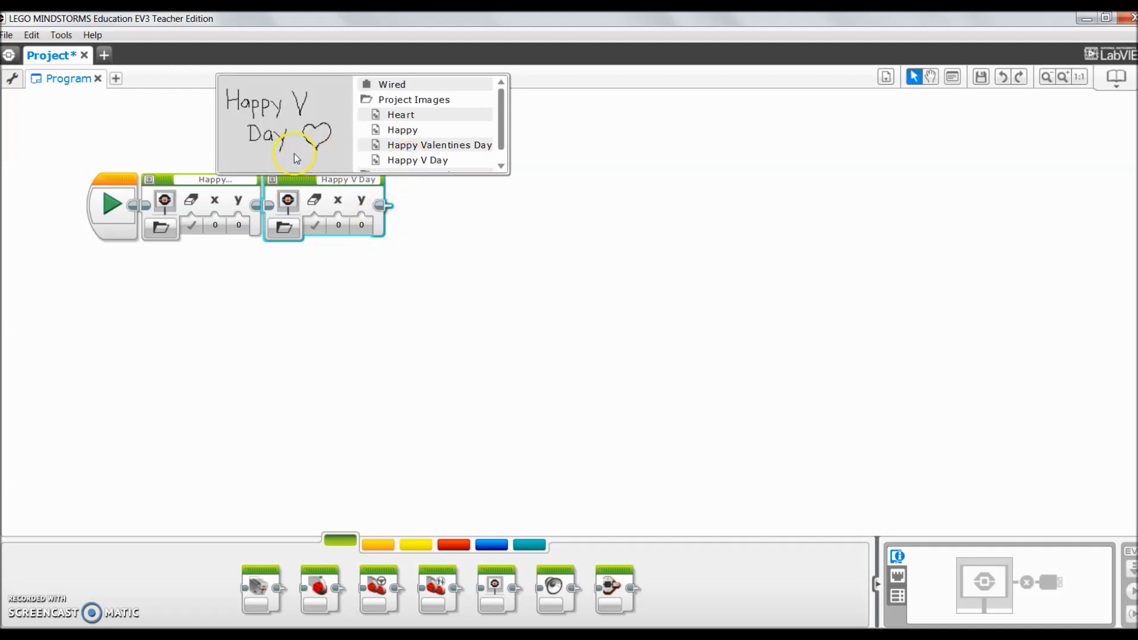
{"action": "left_click", "coordinate": [460, 220]}
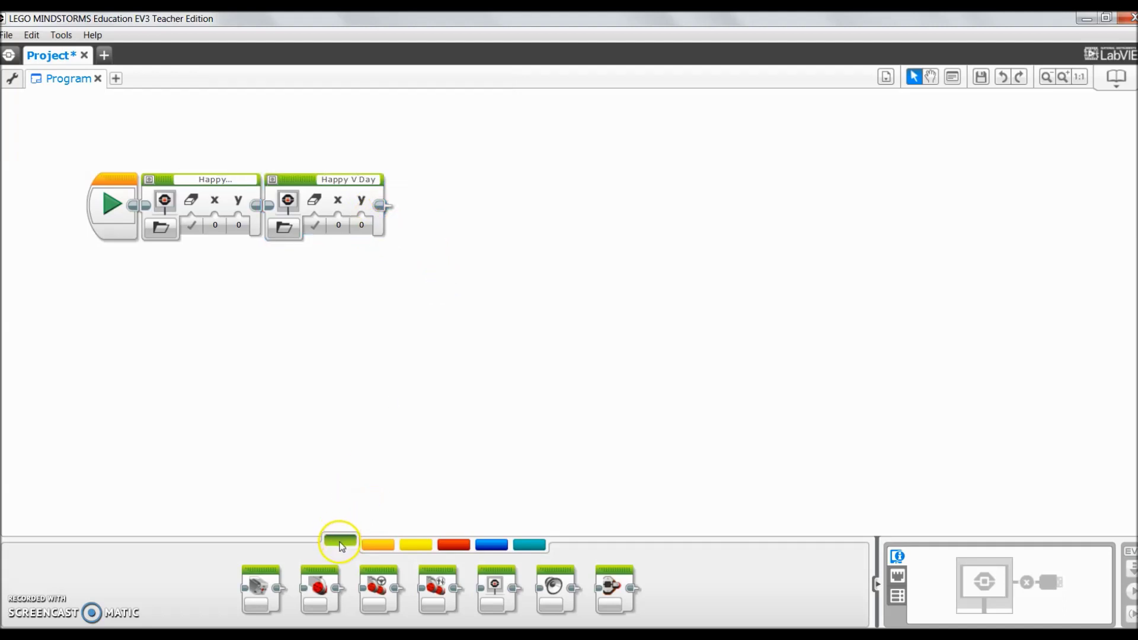
End the program with a Wait block in Time mode set to 10 seconds.
{"action": "left_click", "coordinate": [373, 544]}
{"action": "mouse_move", "coordinate": [342, 586]}
{"action": "left_mouse_down"}
{"action": "mouse_move", "coordinate": [465, 187]}
{"action": "mouse_move", "coordinate": [424, 205]}
{"action": "left_mouse_up"}
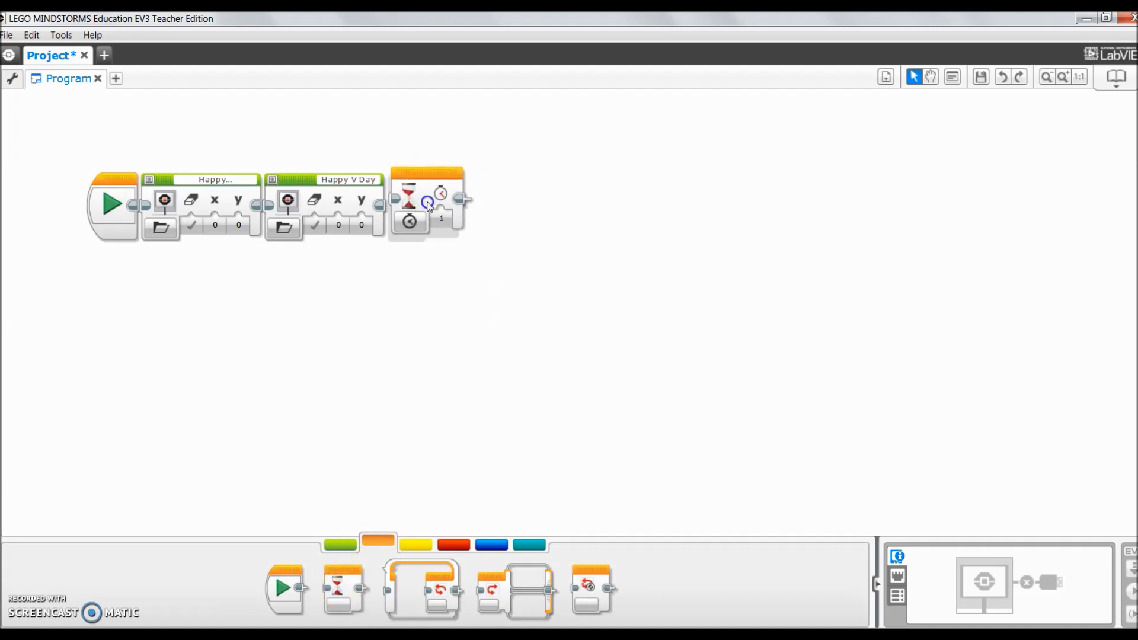
{"action": "left_click", "coordinate": [408, 230]}
{"action": "left_click", "coordinate": [407, 229]}
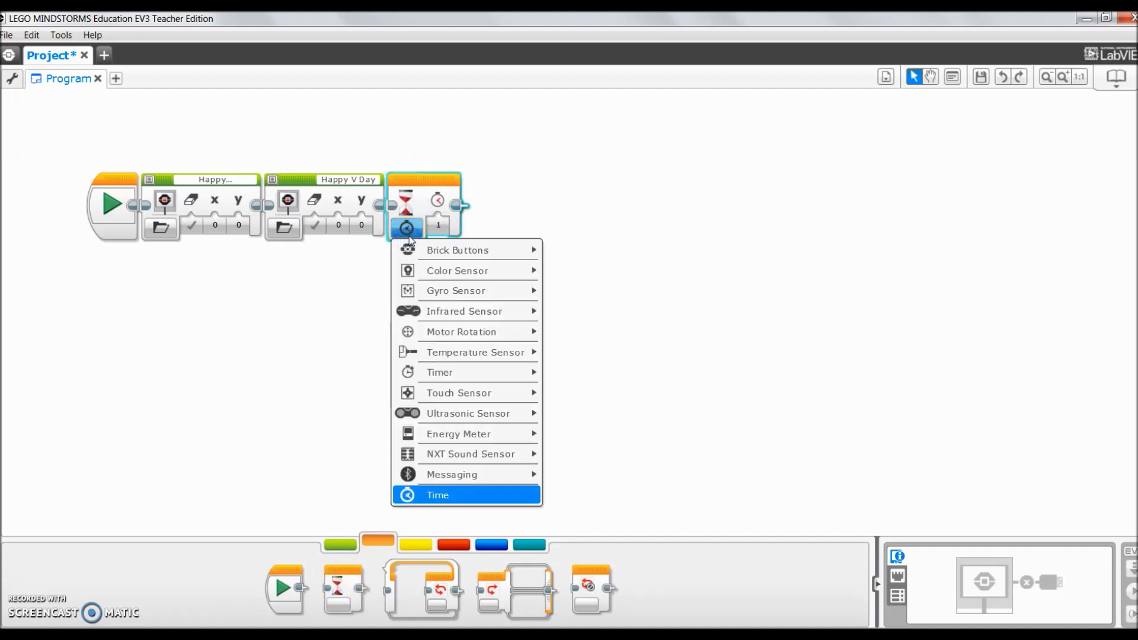
{"action": "left_click", "coordinate": [438, 227]}
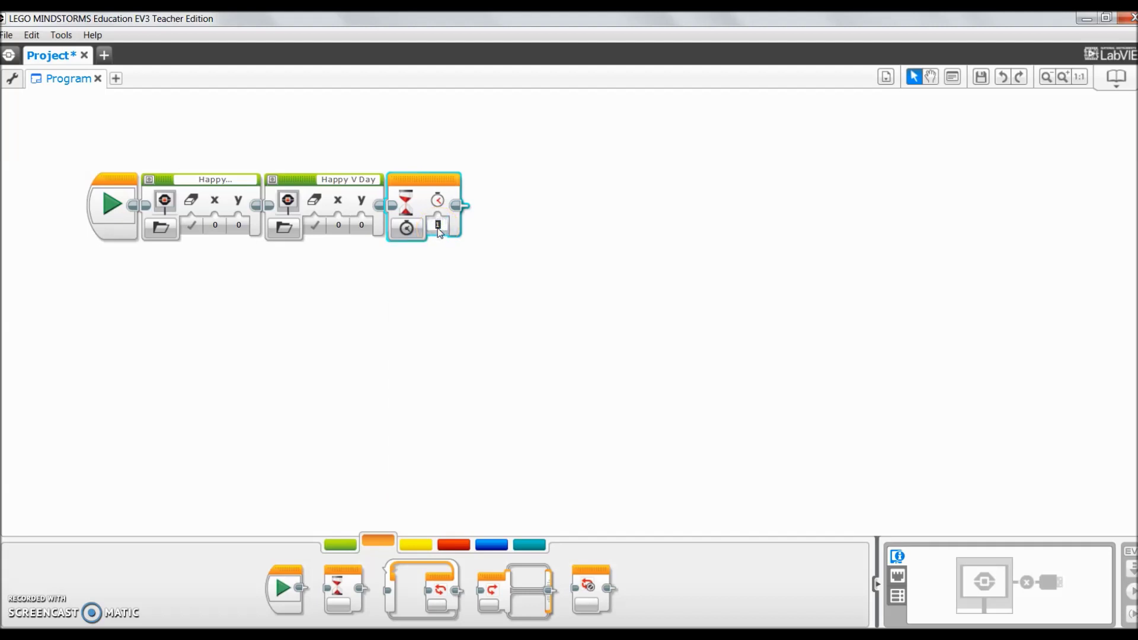
{"action": "type", "text": "0"}
{"action": "left_click", "coordinate": [438, 302]}
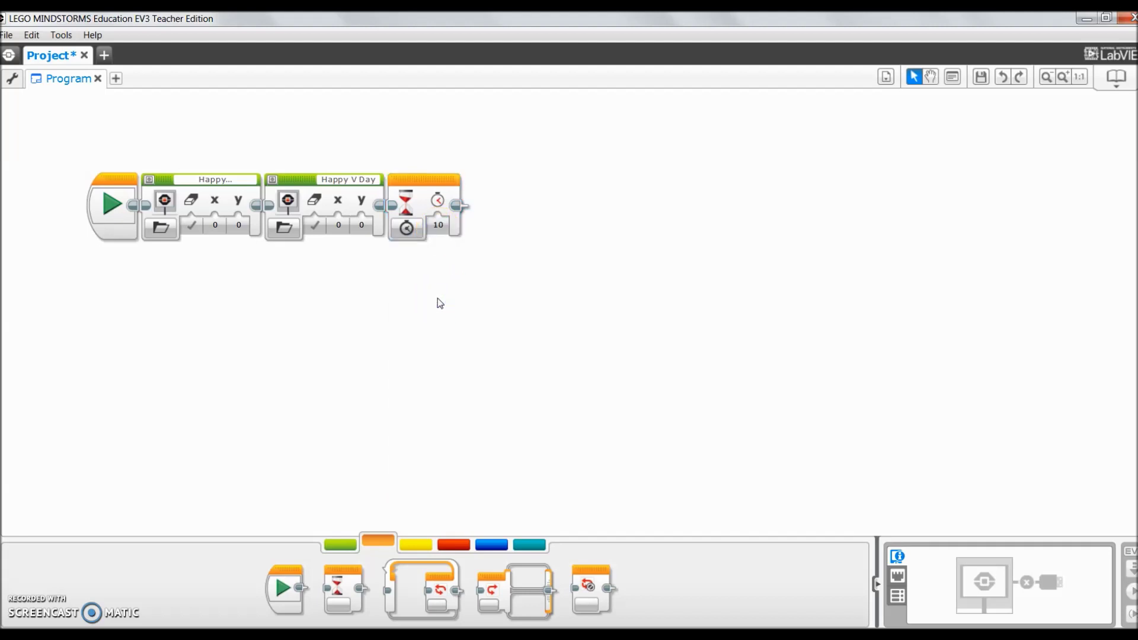